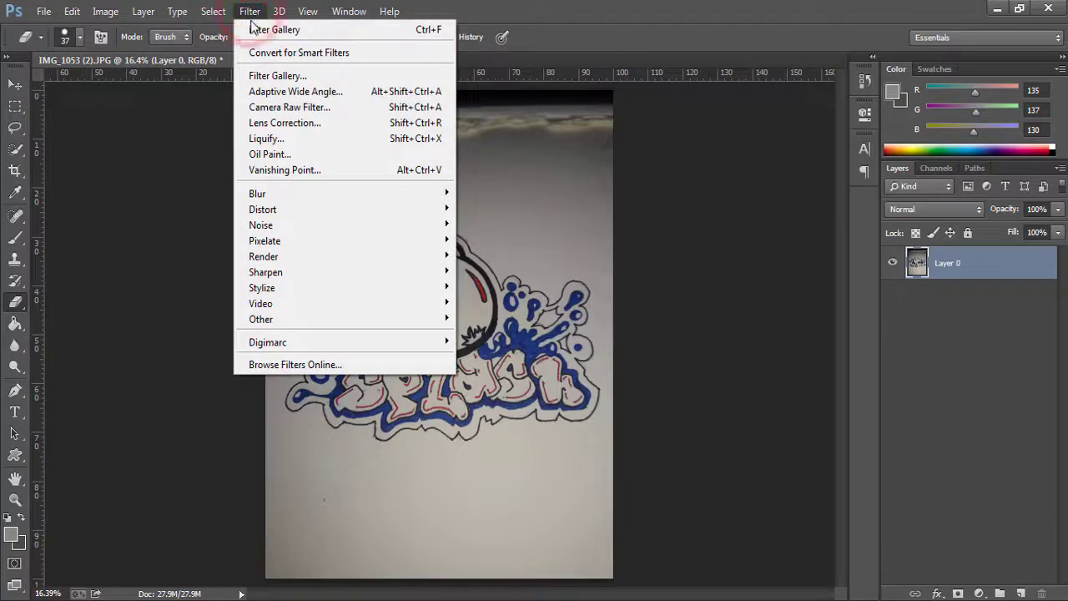
Apply the Poster Edges filter to the drawing with edge thickness 10, edge intensity 0 and posterization 6.
click(268, 75)
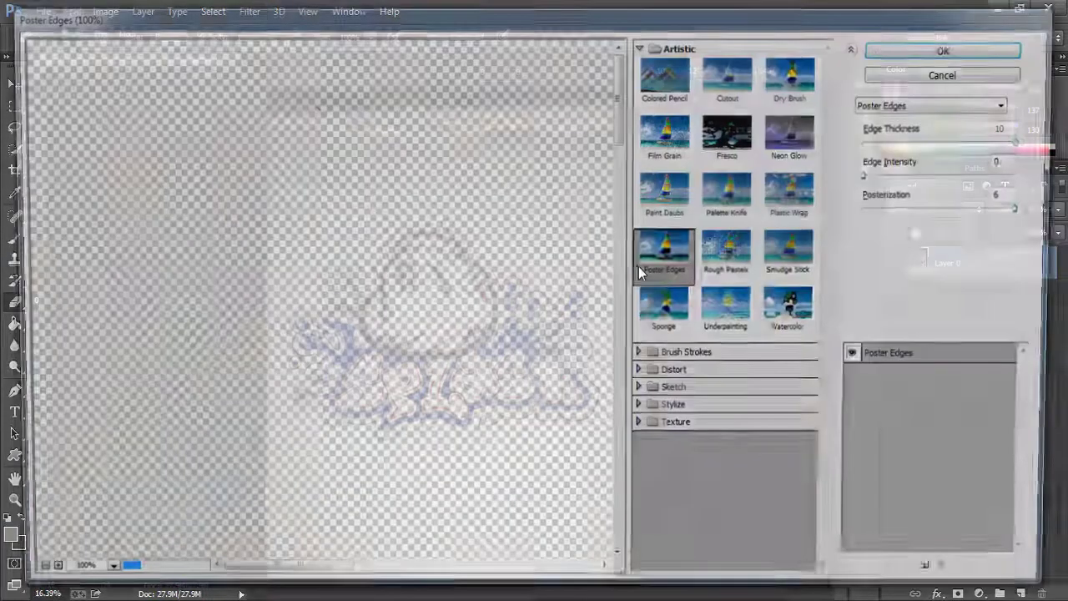
click(645, 44)
click(643, 45)
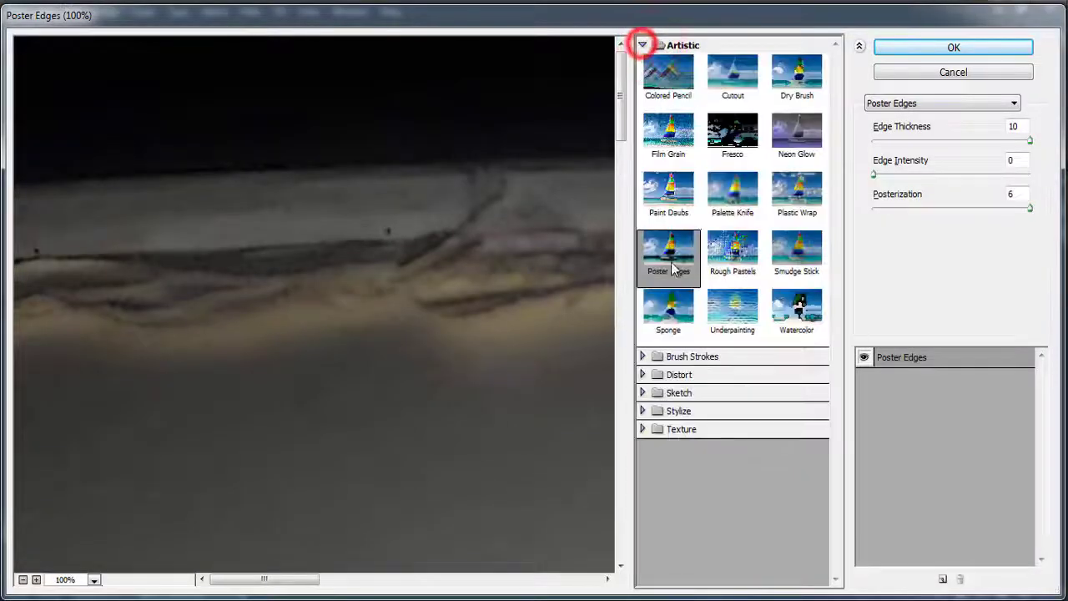
click(668, 255)
click(23, 580)
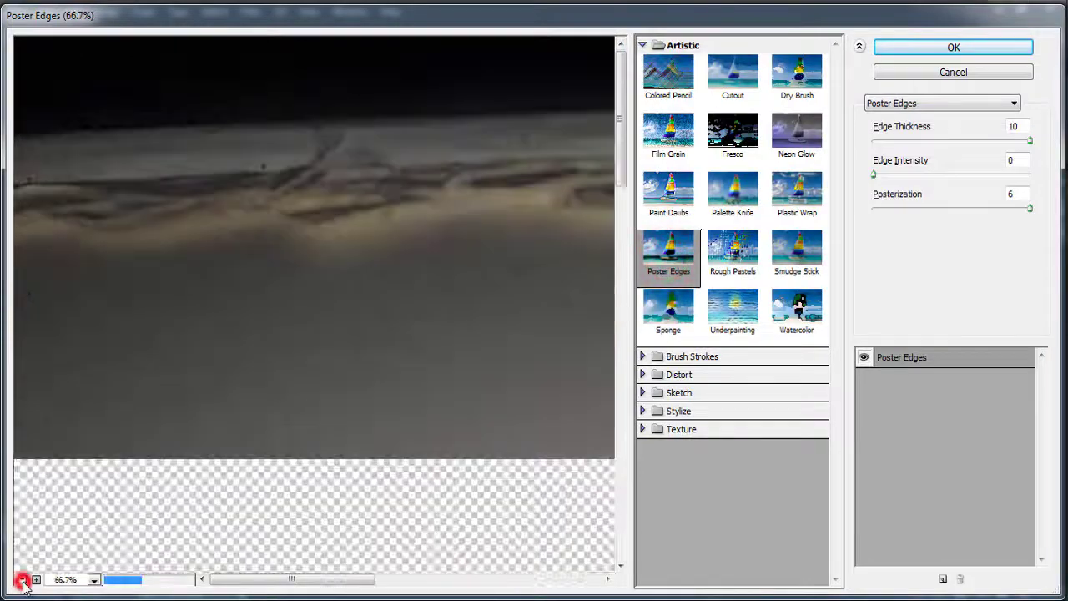
click(23, 580)
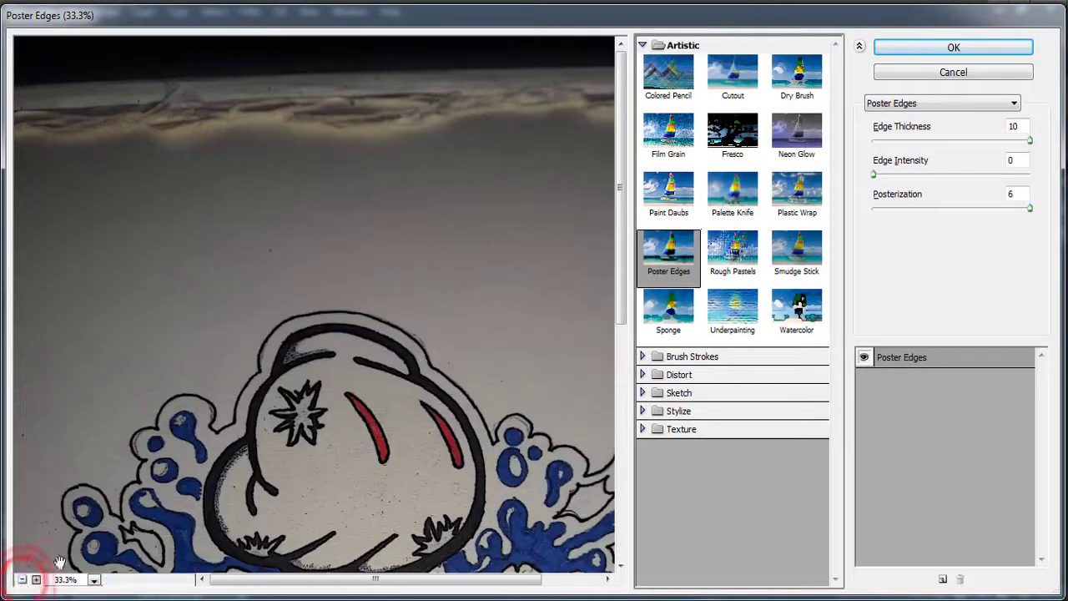
drag(339, 411, 282, 148)
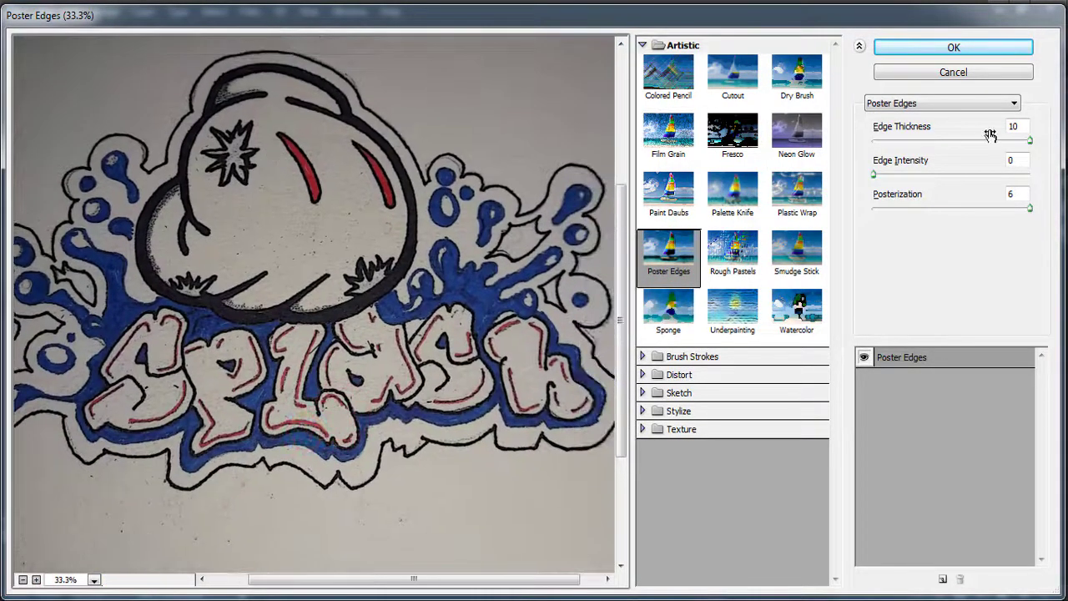
click(1030, 142)
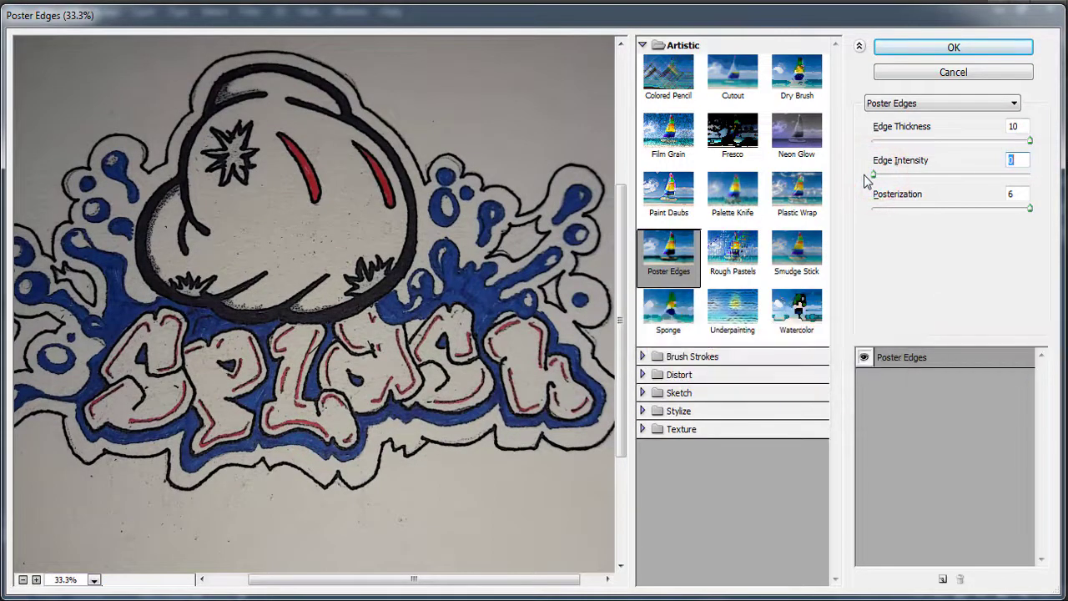
click(1030, 208)
click(955, 49)
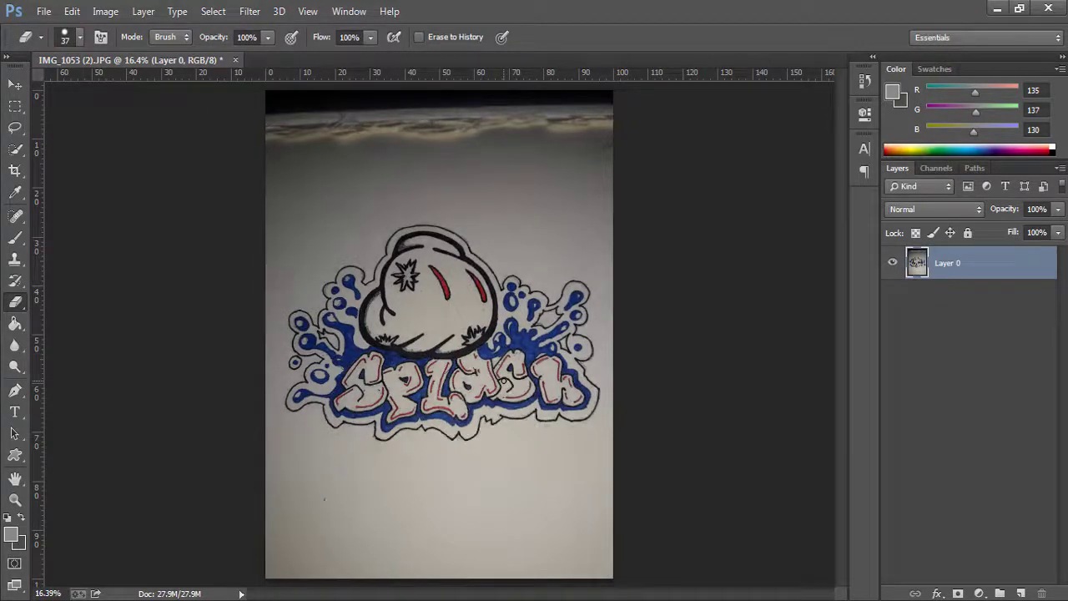
Apply an Exposure adjustment to the drawing with exposure +1.73 and offset -0.0935.
click(106, 12)
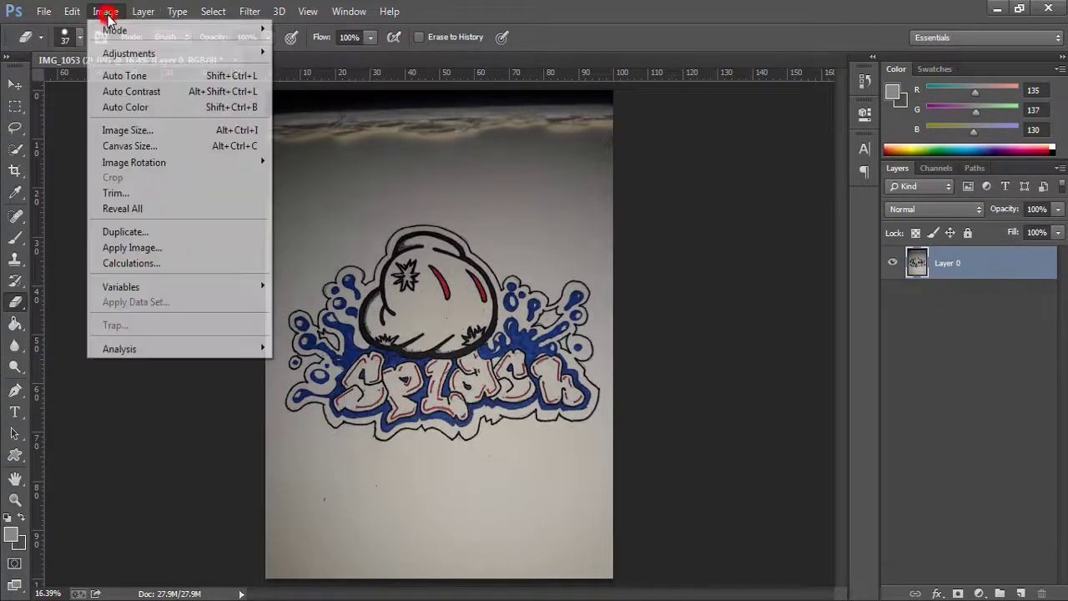
click(125, 53)
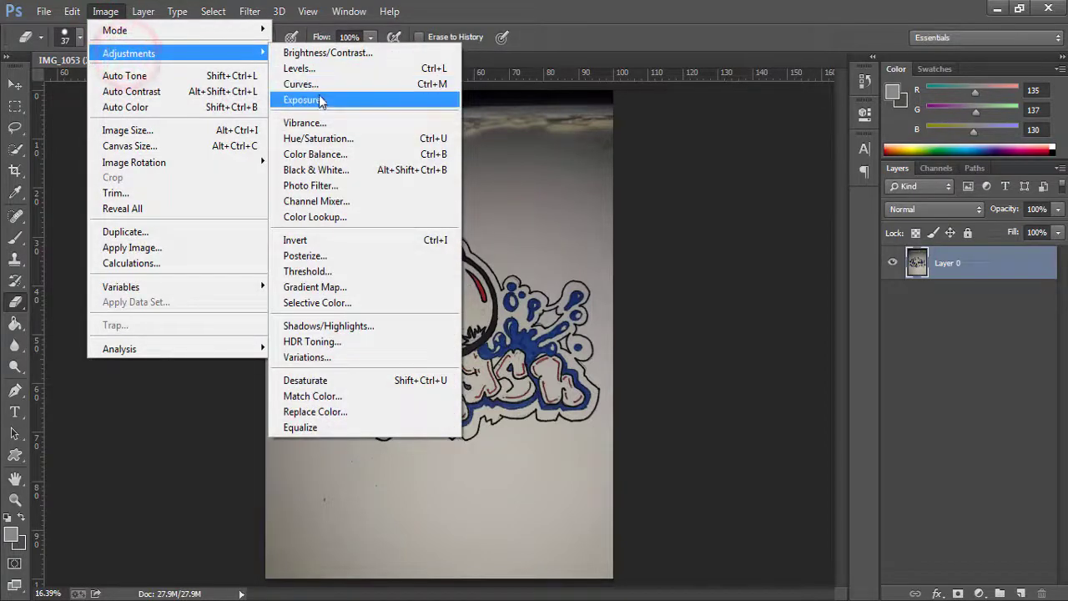
click(321, 101)
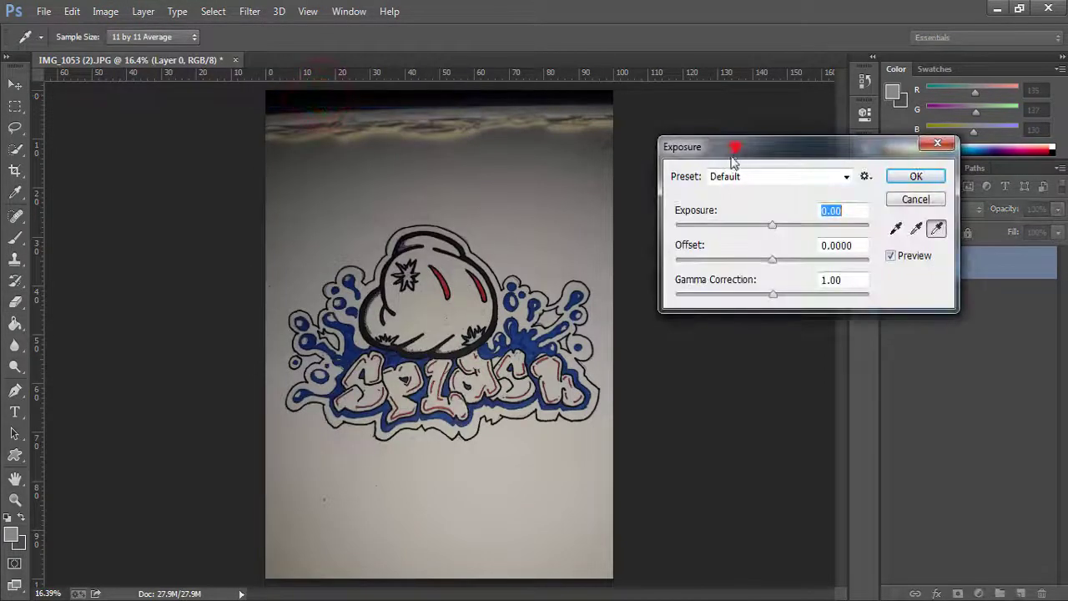
drag(731, 156, 686, 188)
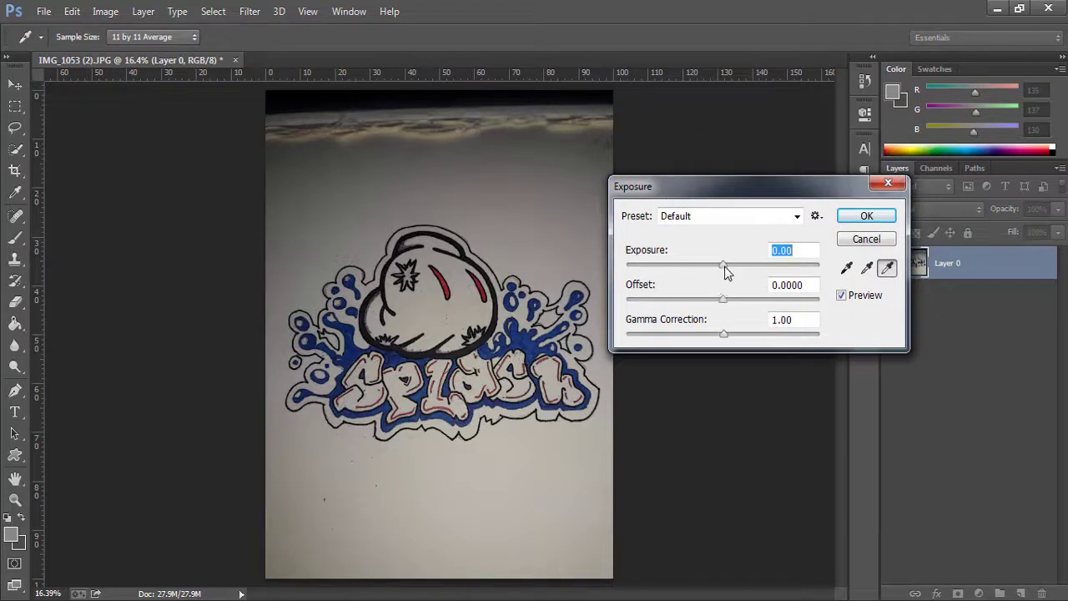
drag(726, 267, 749, 272)
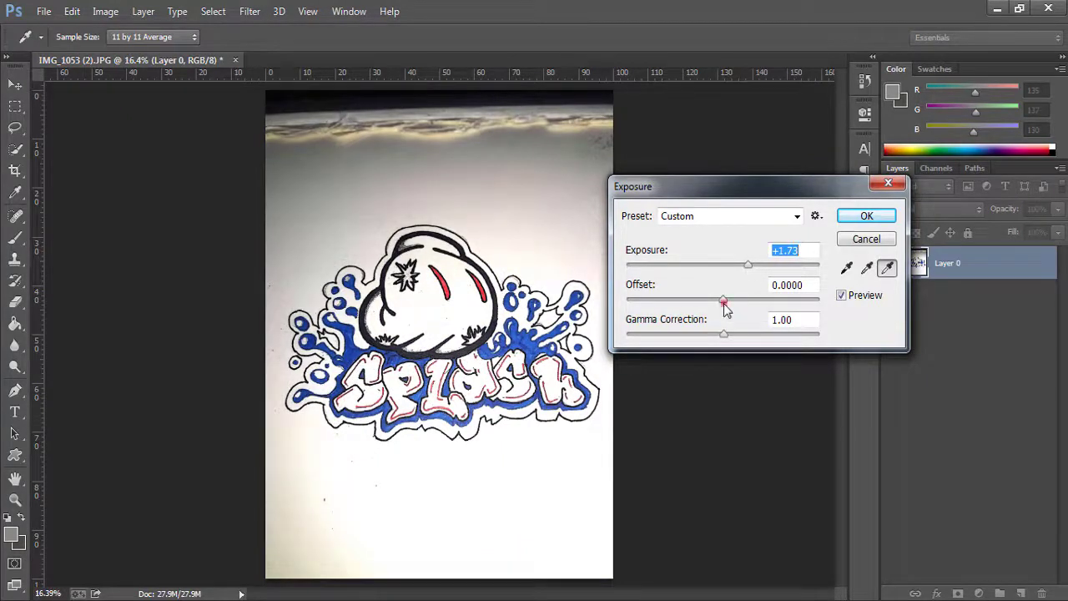
drag(725, 306, 706, 309)
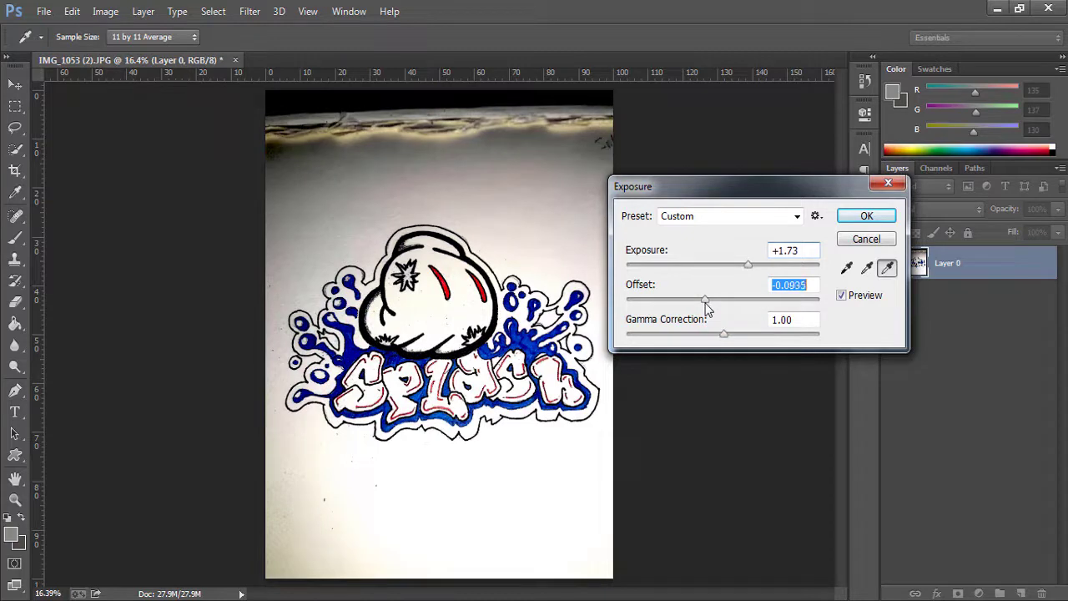
click(867, 217)
key(e)
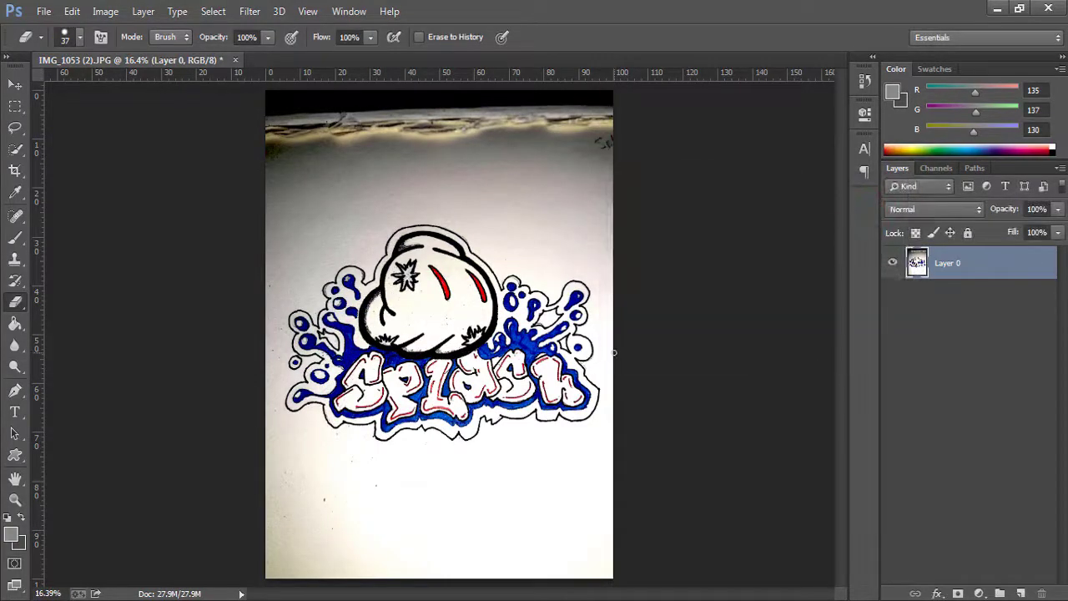
Apply a Levels adjustment with input black point 34, midtone 0.93 and white point 230.
click(105, 11)
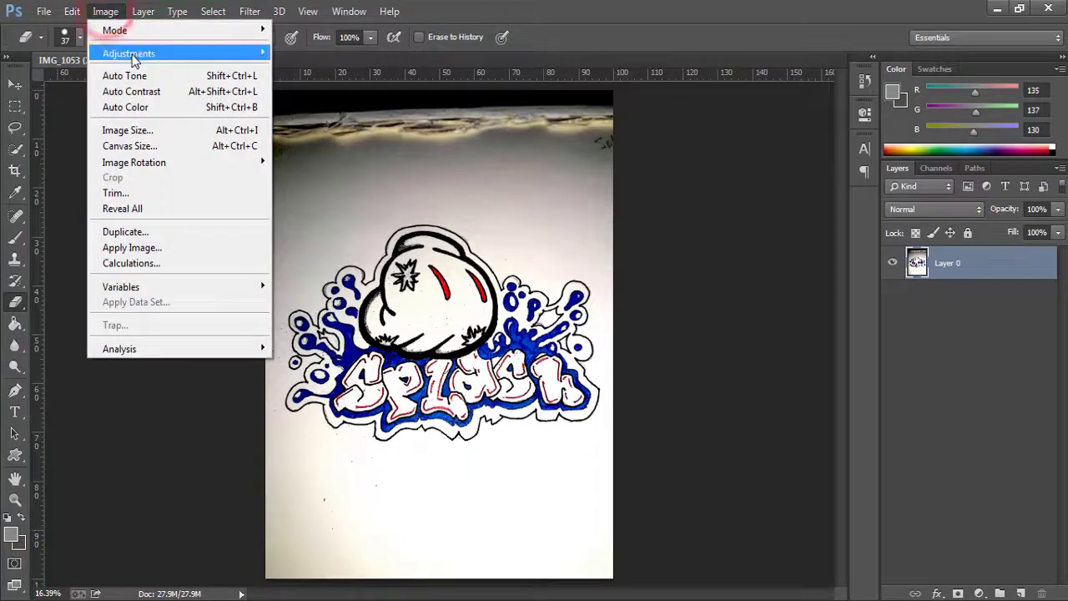
click(130, 52)
click(327, 72)
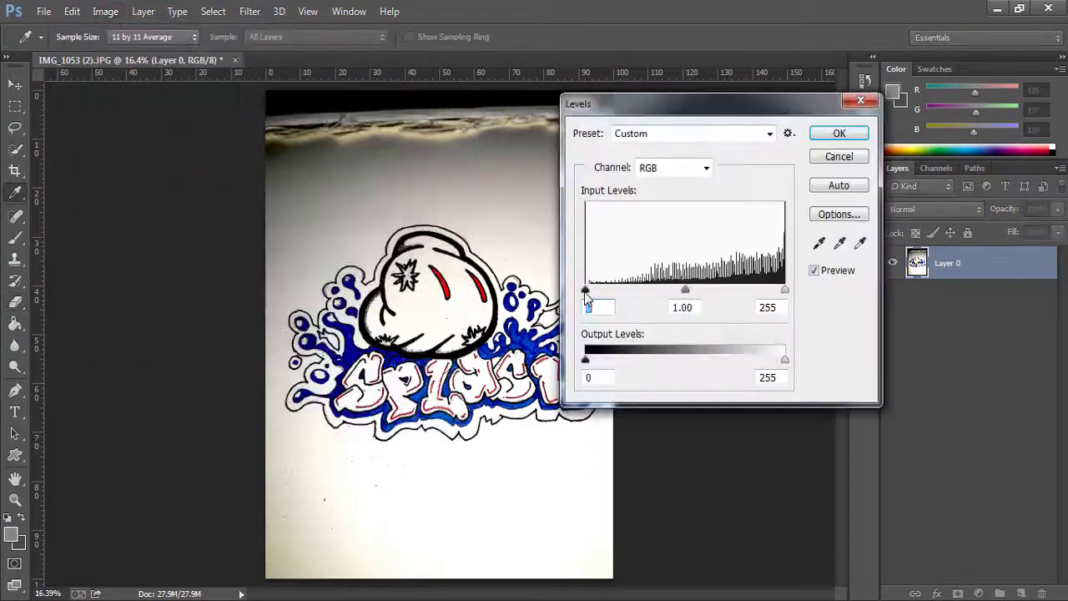
drag(586, 292, 610, 294)
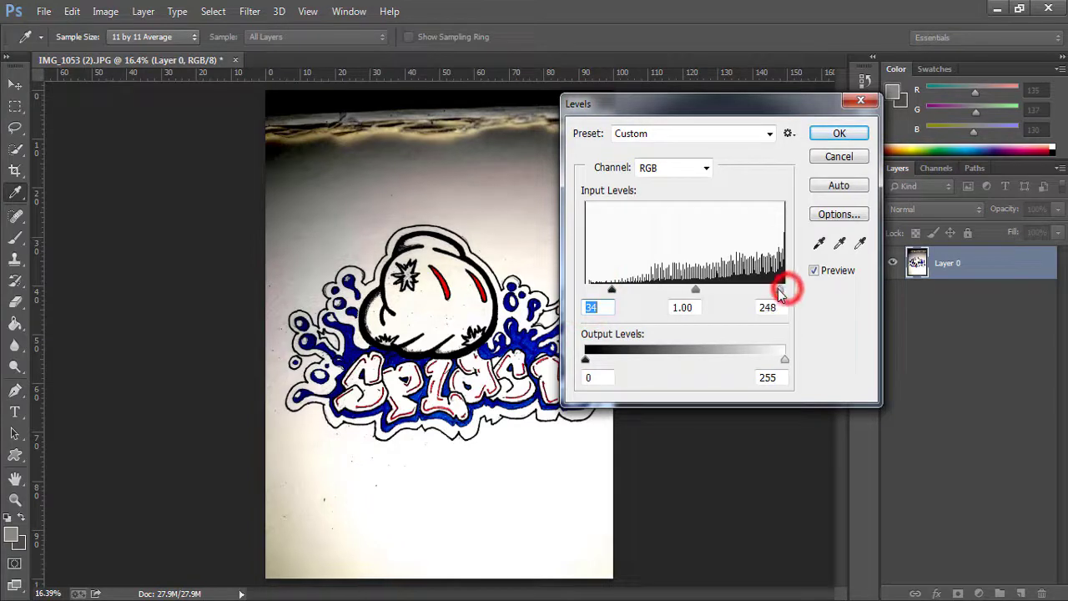
drag(778, 288, 766, 295)
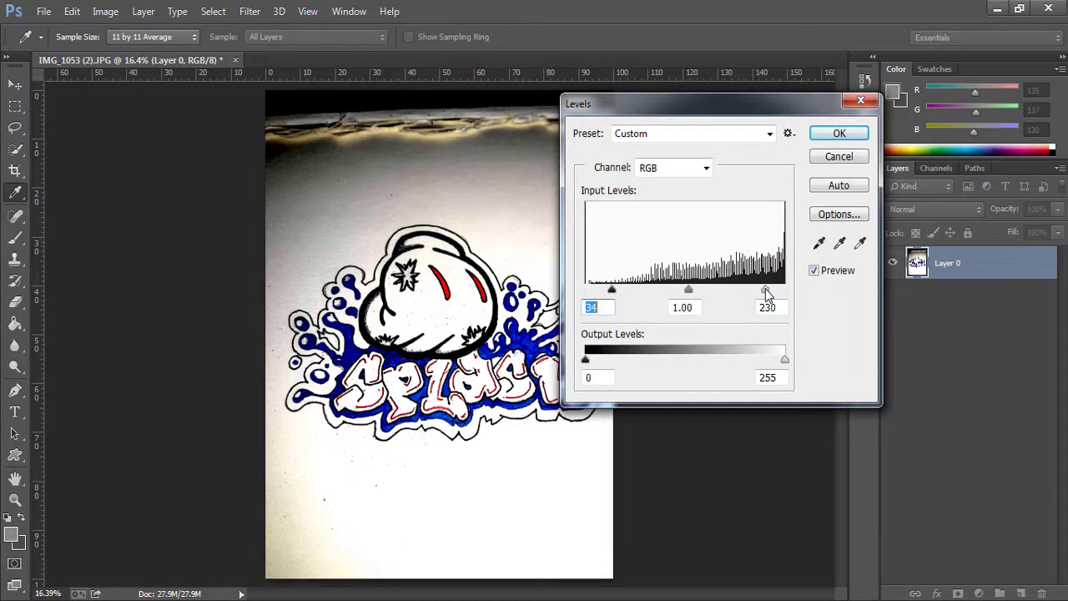
mouse_move(691, 291)
mouse_down()
mouse_move(701, 292)
mouse_move(692, 292)
mouse_up()
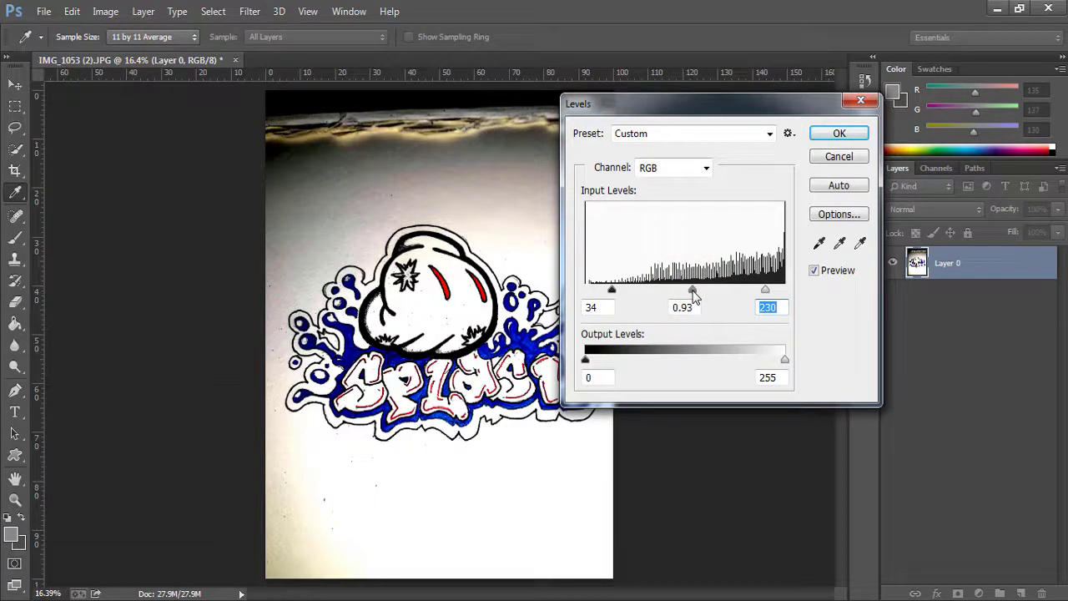
click(835, 135)
key(e)
Start a Color Range selection from paper tones sampled above the glove, with fuzziness 34.
click(211, 13)
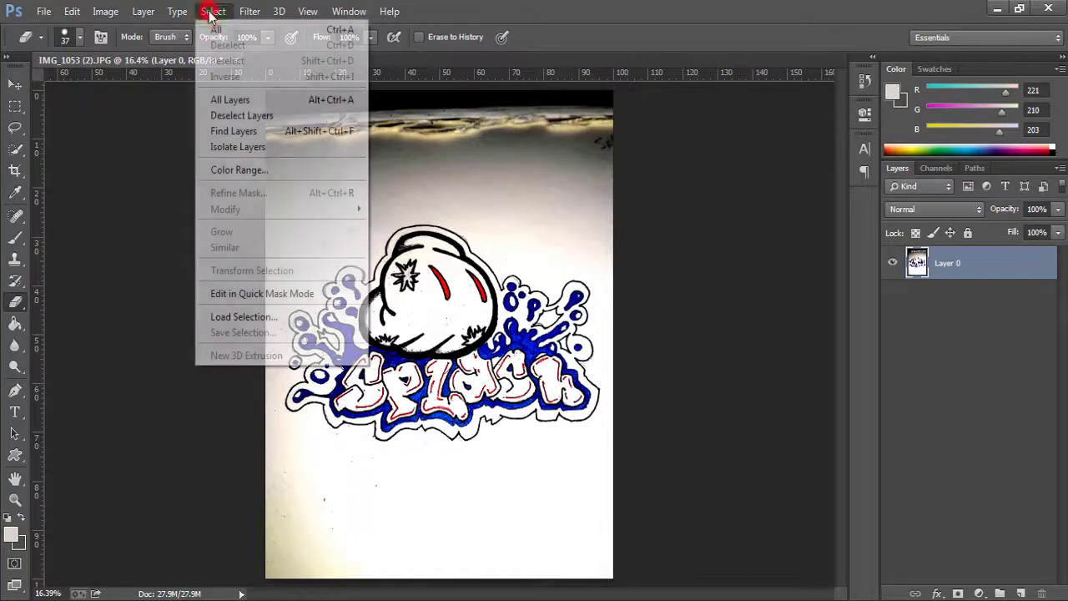
click(261, 170)
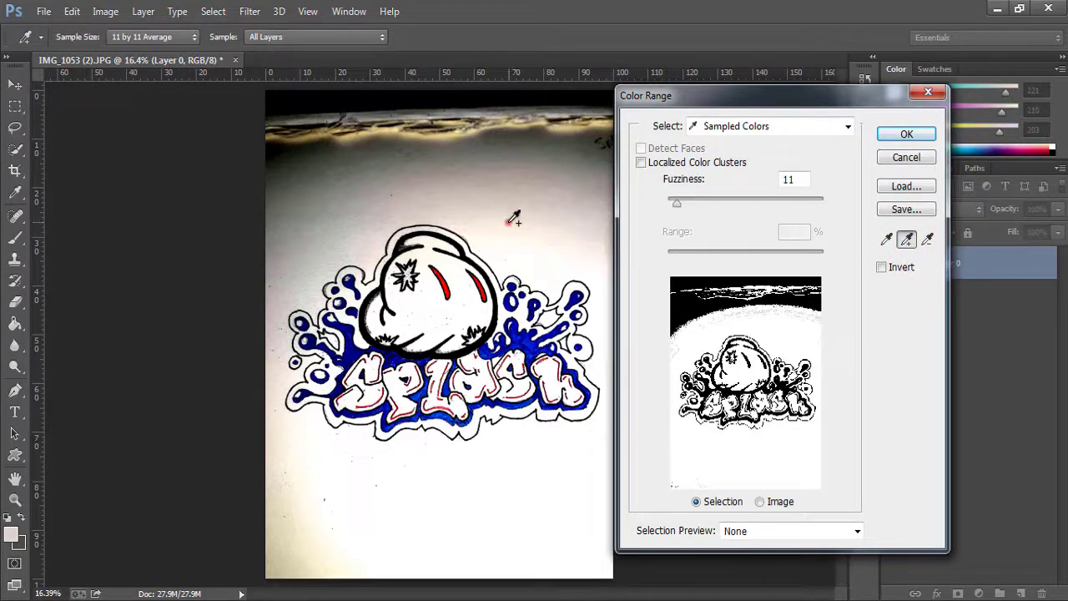
click(443, 200)
click(373, 197)
click(353, 246)
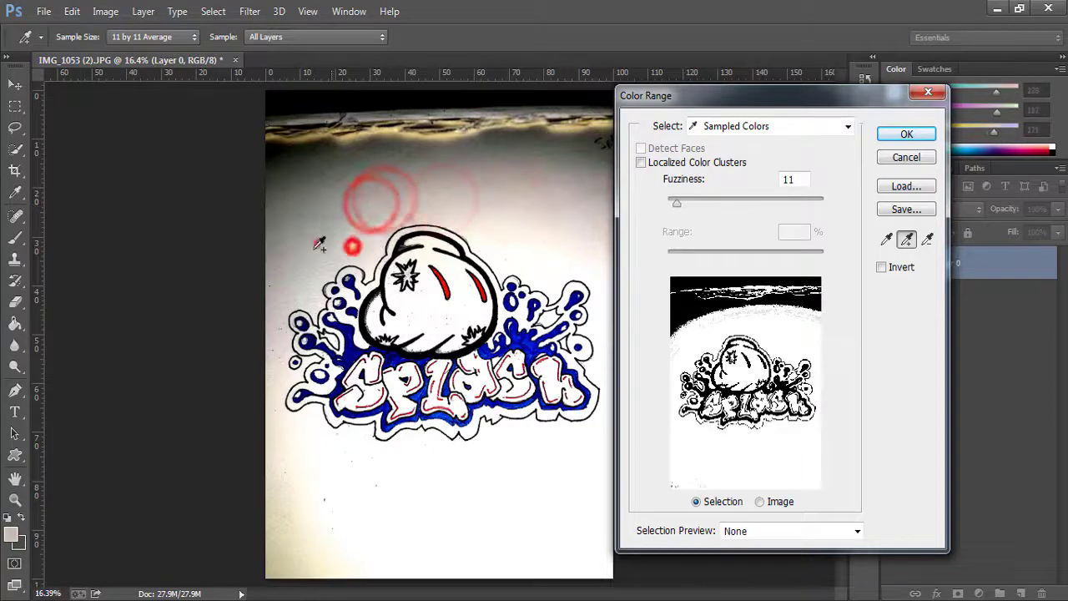
mouse_move(675, 203)
mouse_down()
mouse_move(787, 207)
mouse_move(650, 218)
mouse_move(692, 208)
mouse_up()
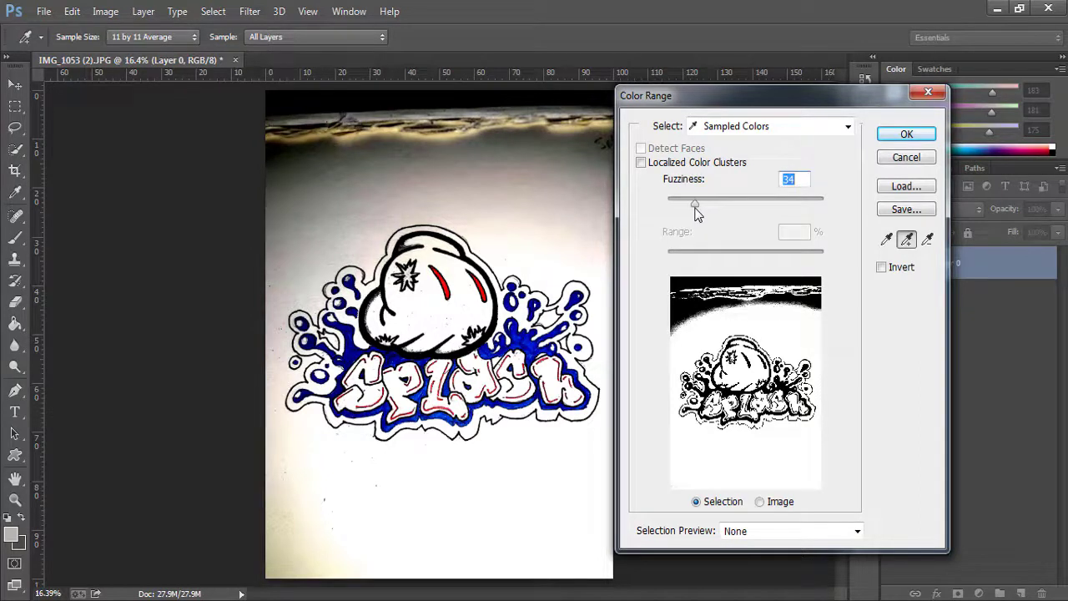
Add paper tones sampled all around the artwork to the Color Range and create the selection.
click(906, 239)
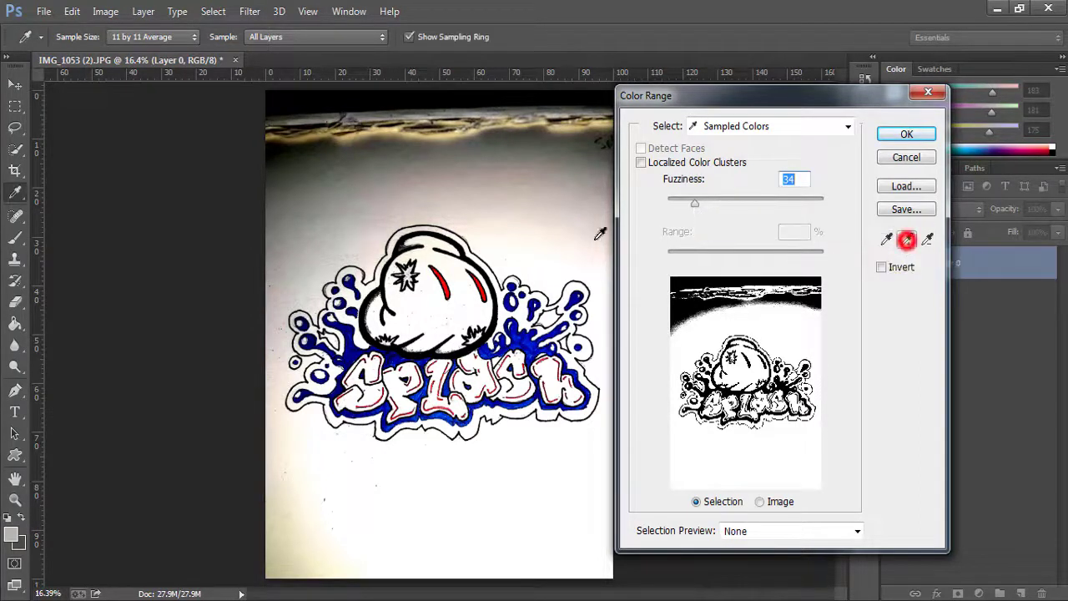
click(906, 240)
click(511, 205)
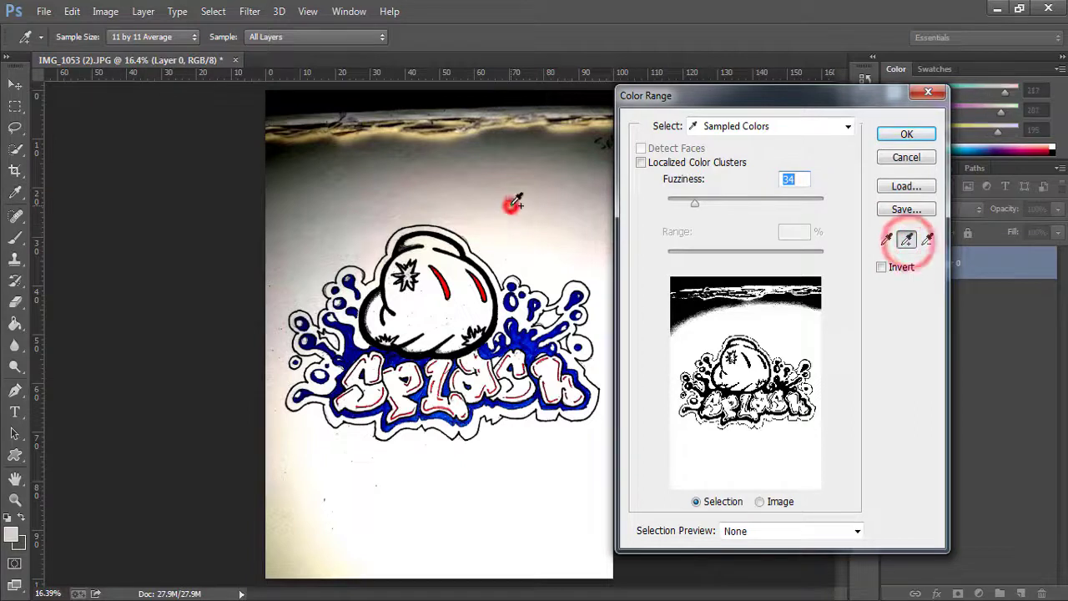
click(462, 190)
click(346, 206)
click(359, 239)
click(339, 241)
click(315, 260)
click(275, 298)
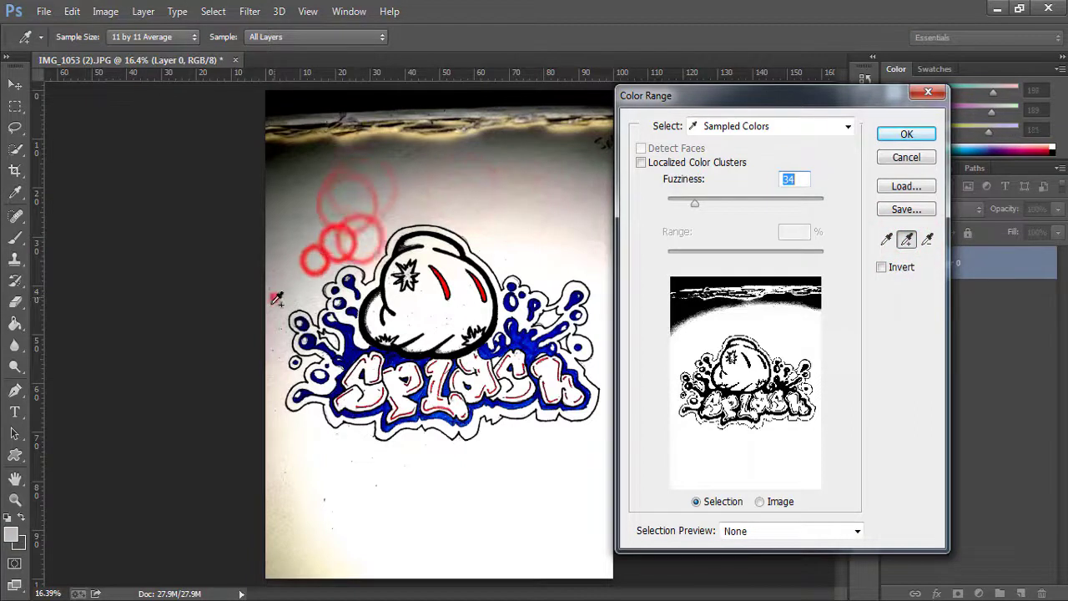
click(274, 390)
click(278, 446)
click(338, 476)
click(442, 491)
click(505, 465)
click(550, 441)
click(574, 434)
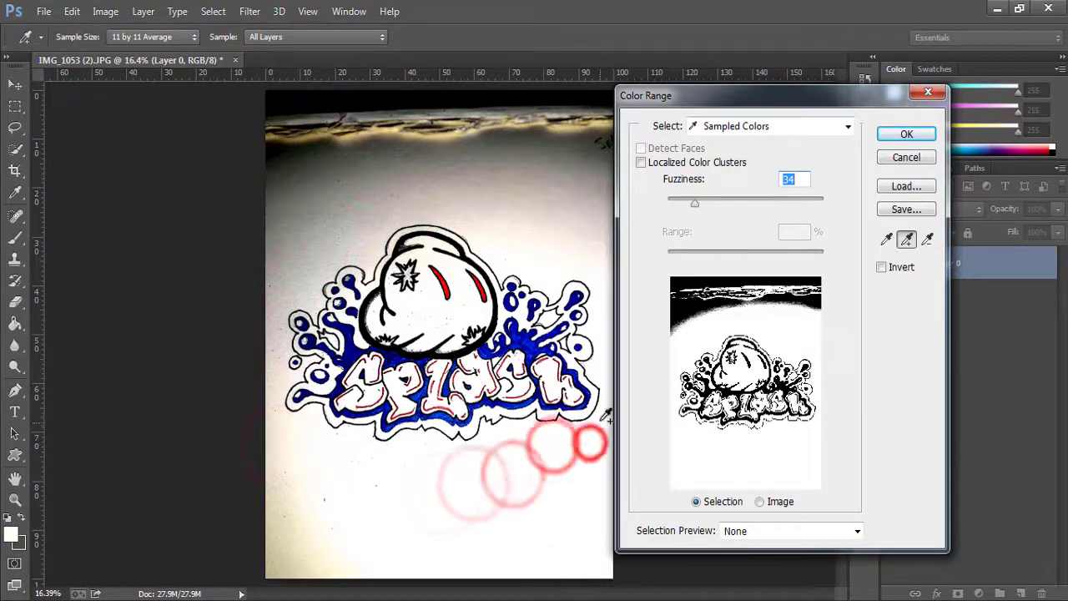
click(601, 417)
click(607, 361)
click(600, 276)
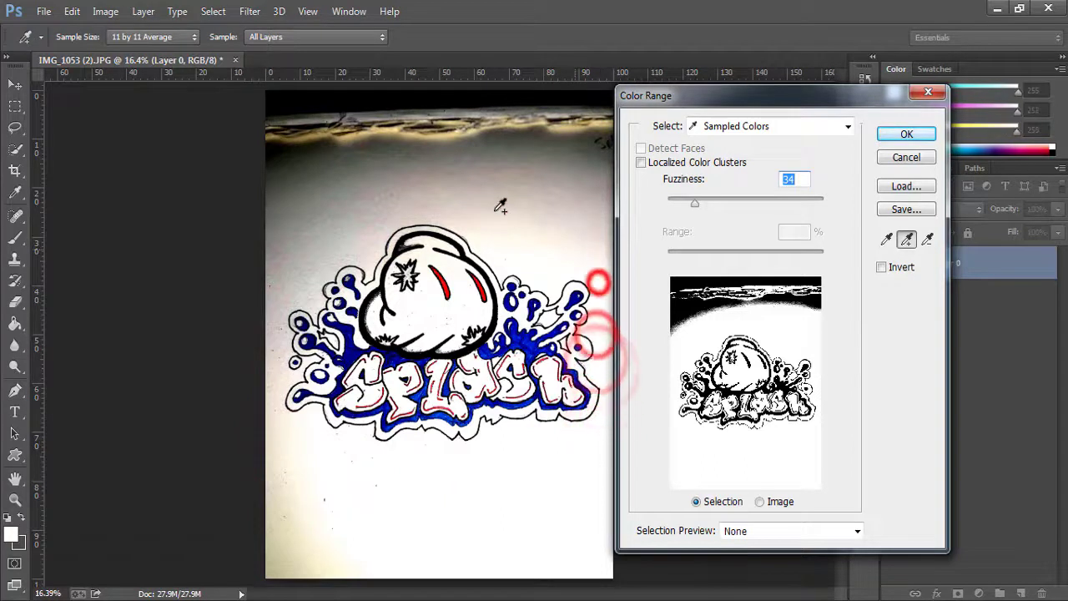
click(494, 210)
click(524, 219)
click(443, 199)
click(332, 218)
click(316, 265)
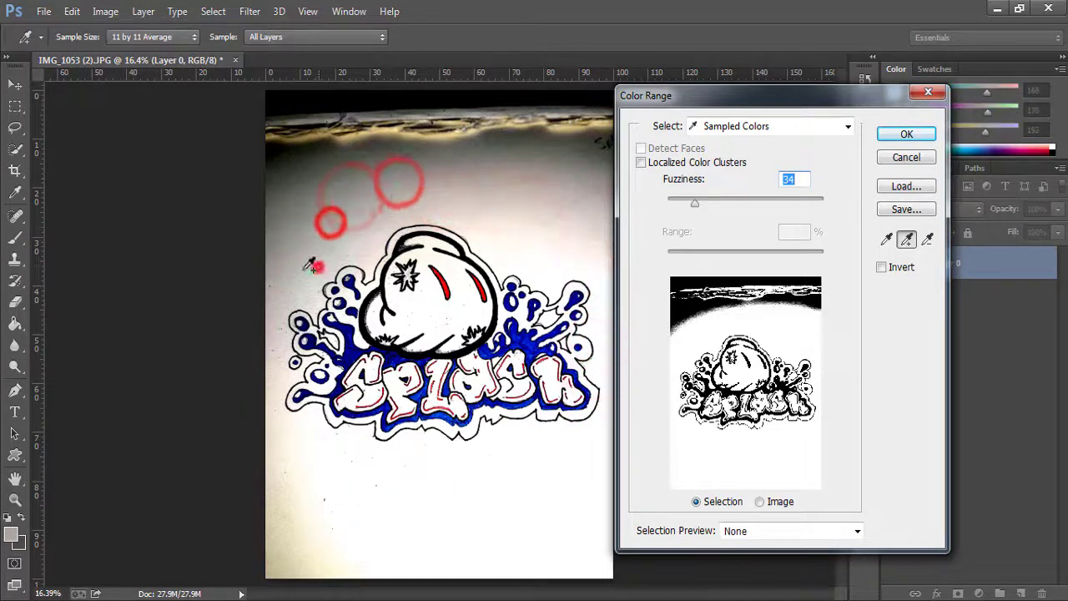
click(355, 476)
click(429, 493)
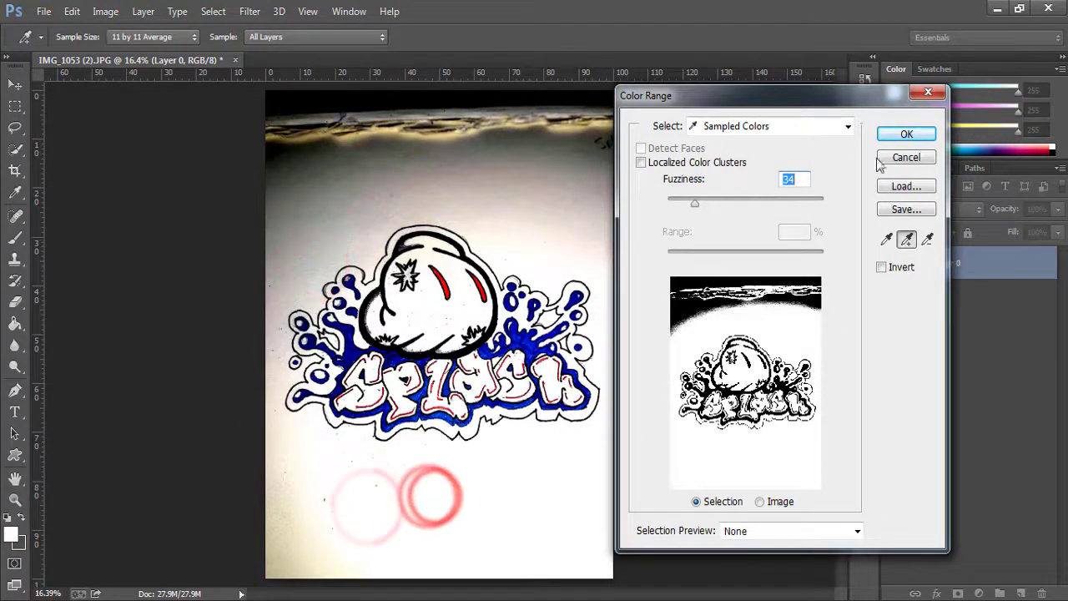
click(906, 136)
key(e)
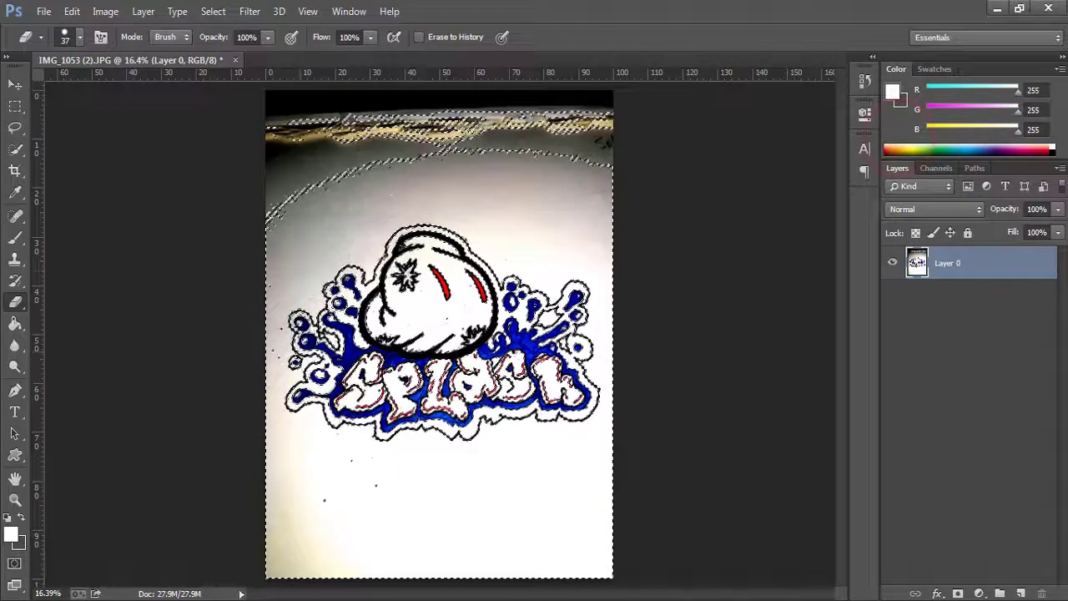
Extend the selection over the dark upper part of the photo with the Quick Selection tool.
click(14, 148)
click(89, 146)
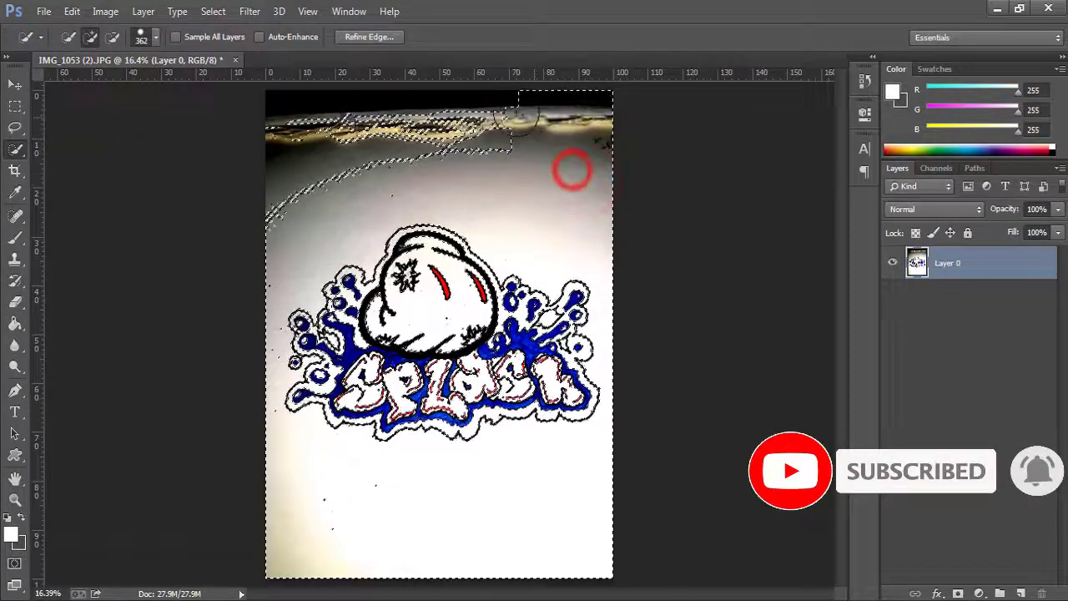
click(514, 160)
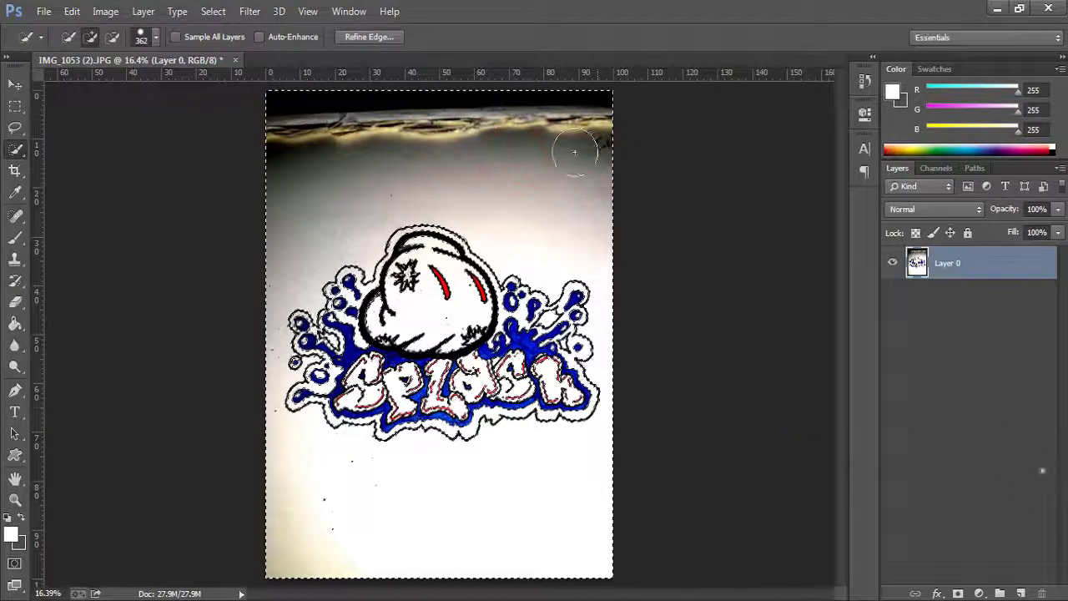
Add the leftover specks on the paper below the lettering to the selection with the Quick Selection tool.
click(337, 517)
click(337, 517)
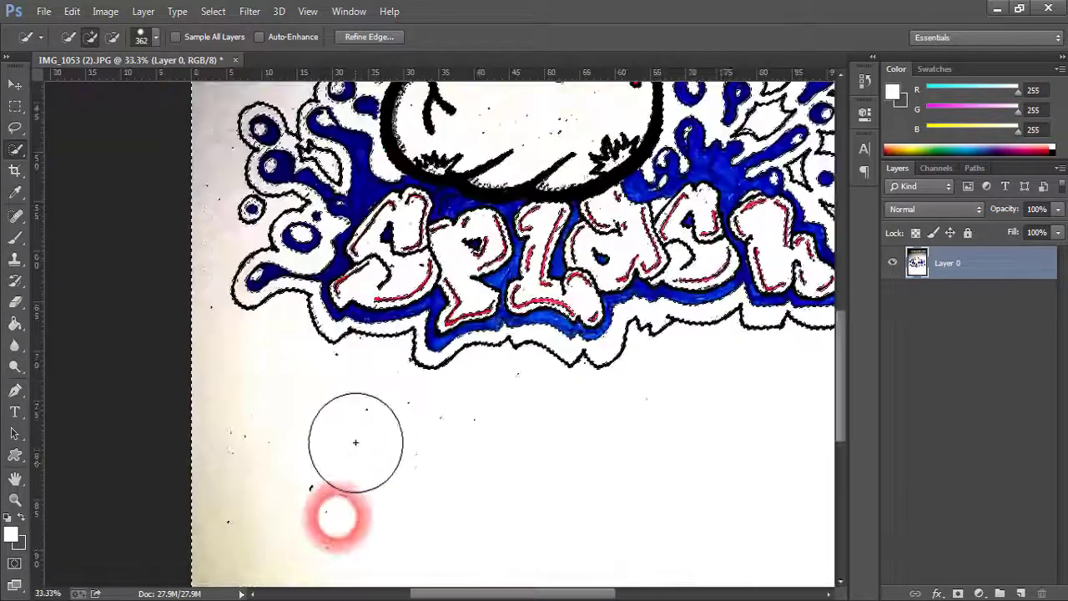
click(357, 434)
click(405, 440)
click(317, 456)
click(260, 453)
click(242, 508)
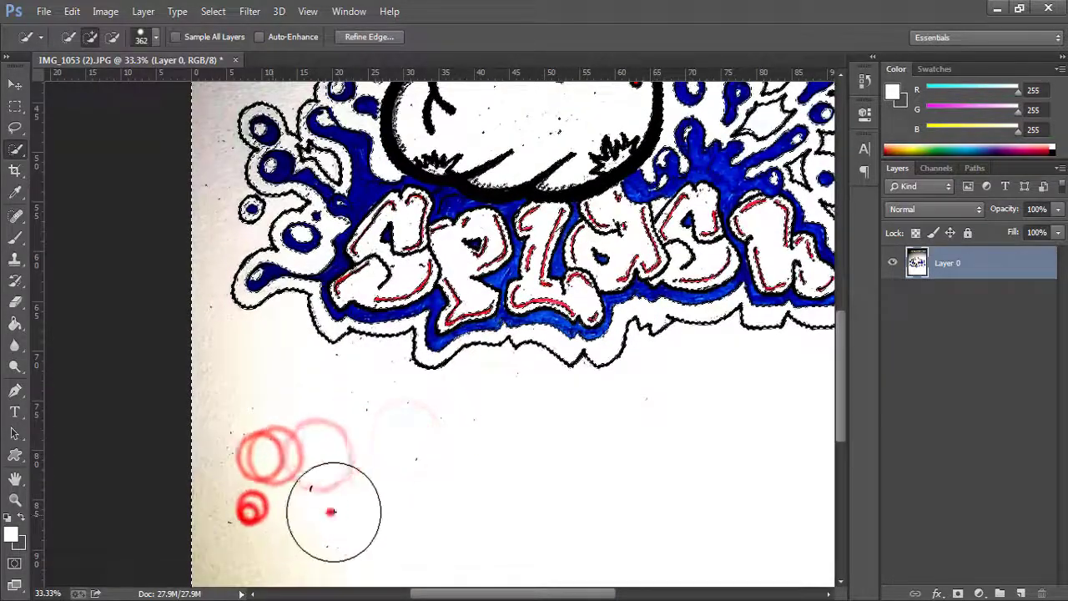
click(329, 510)
Delete the selected paper background around the artwork and deselect.
scroll(507, 421, up, 5)
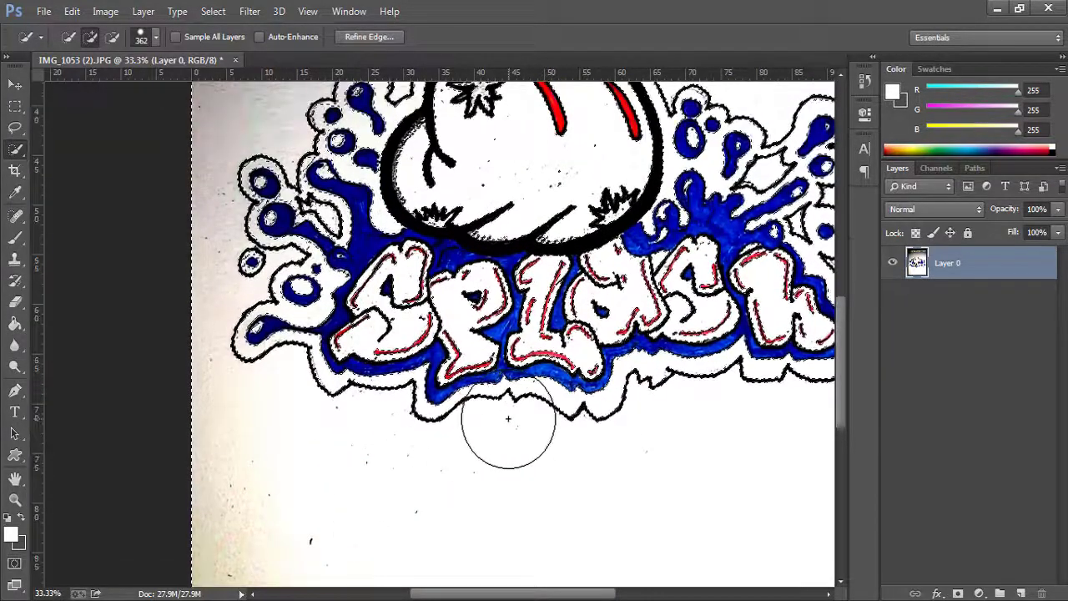
scroll(505, 418, up, 5)
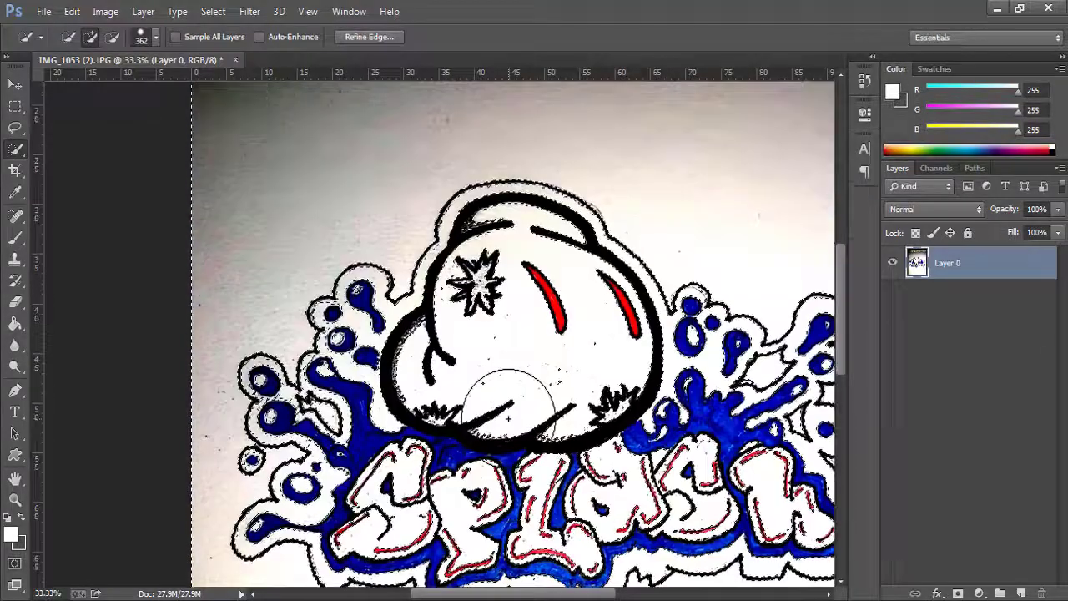
scroll(501, 405, down, 7)
scroll(493, 389, down, 5)
right_click(490, 390)
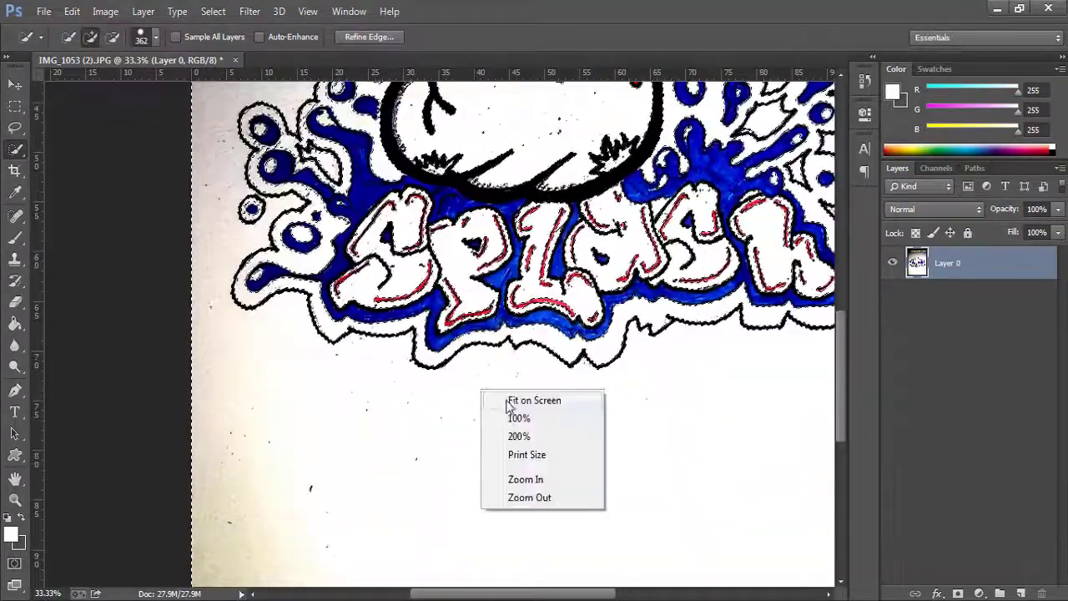
click(517, 406)
key(Delete)
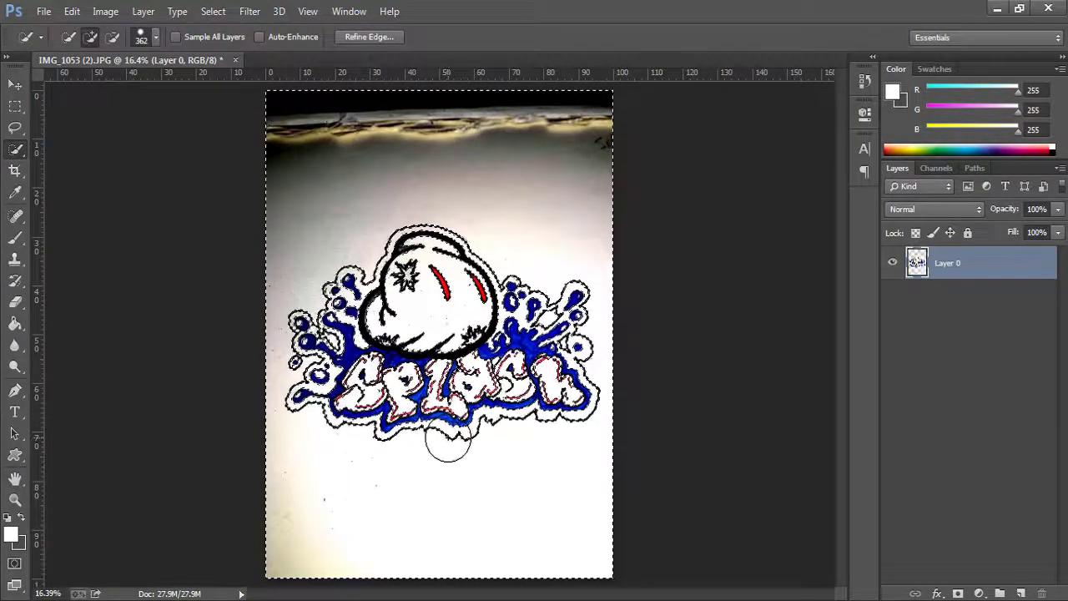
key(ctrl+d)
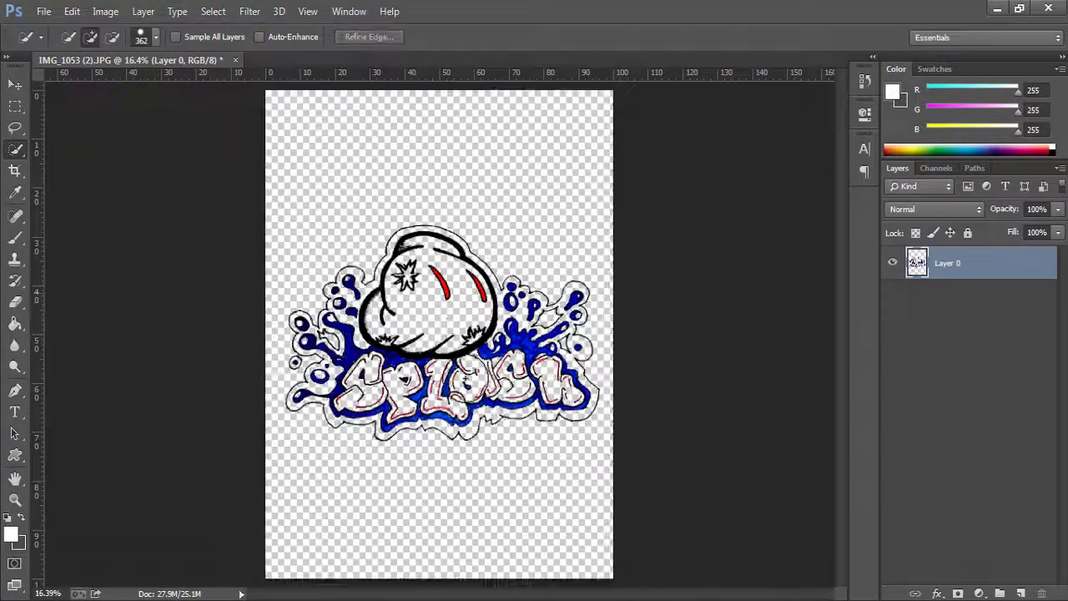
Add a white Solid Color fill layer and place it beneath the artwork layer.
click(458, 358)
right_click(461, 353)
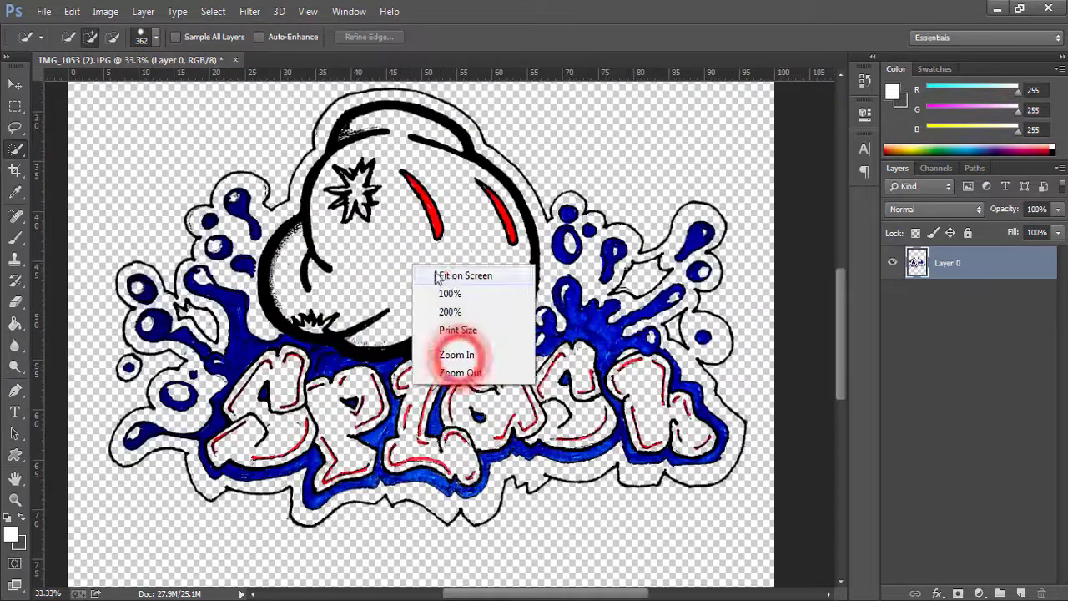
click(442, 273)
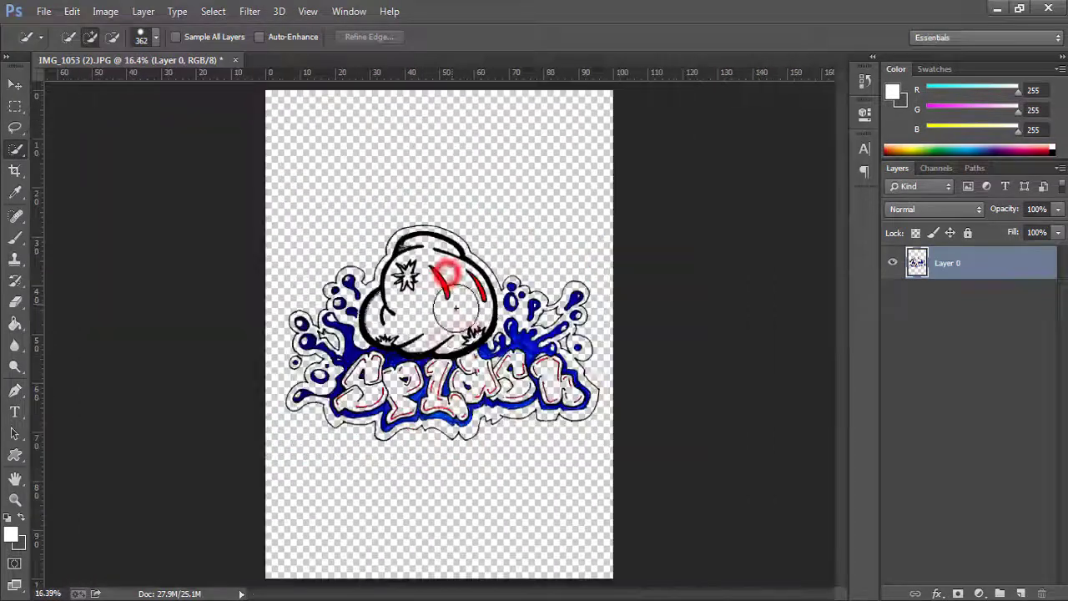
click(979, 593)
click(968, 237)
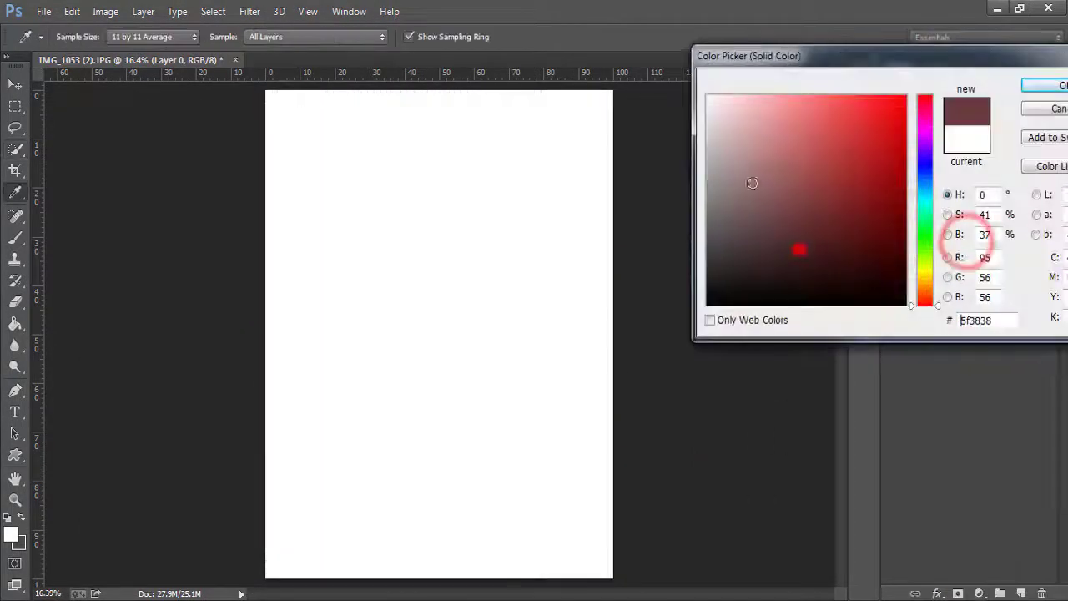
drag(752, 182, 681, 89)
click(1054, 87)
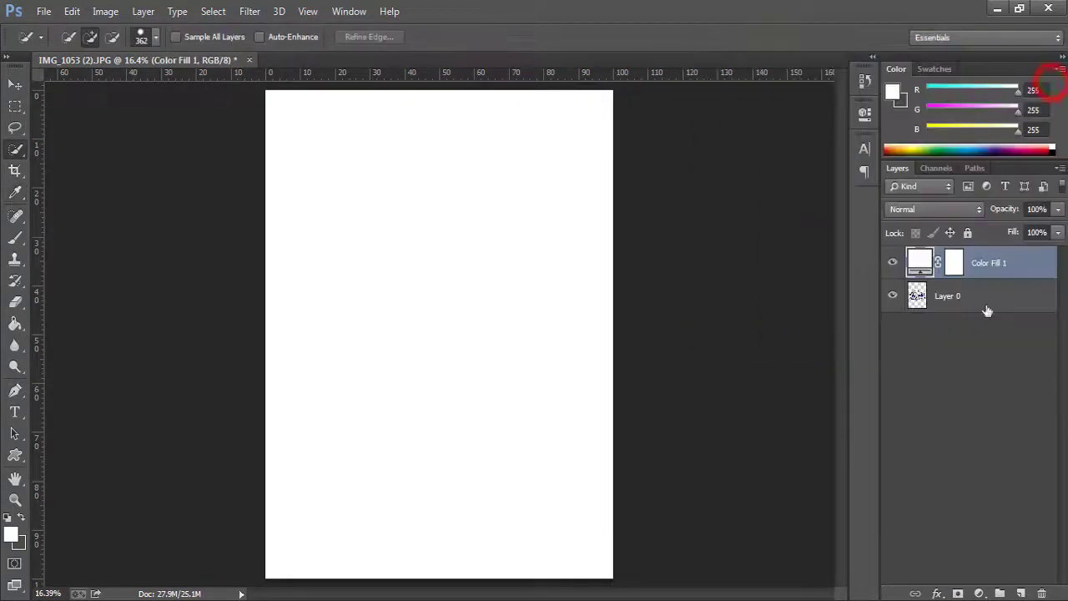
mouse_move(995, 266)
mouse_down()
mouse_move(993, 322)
mouse_move(989, 313)
mouse_up()
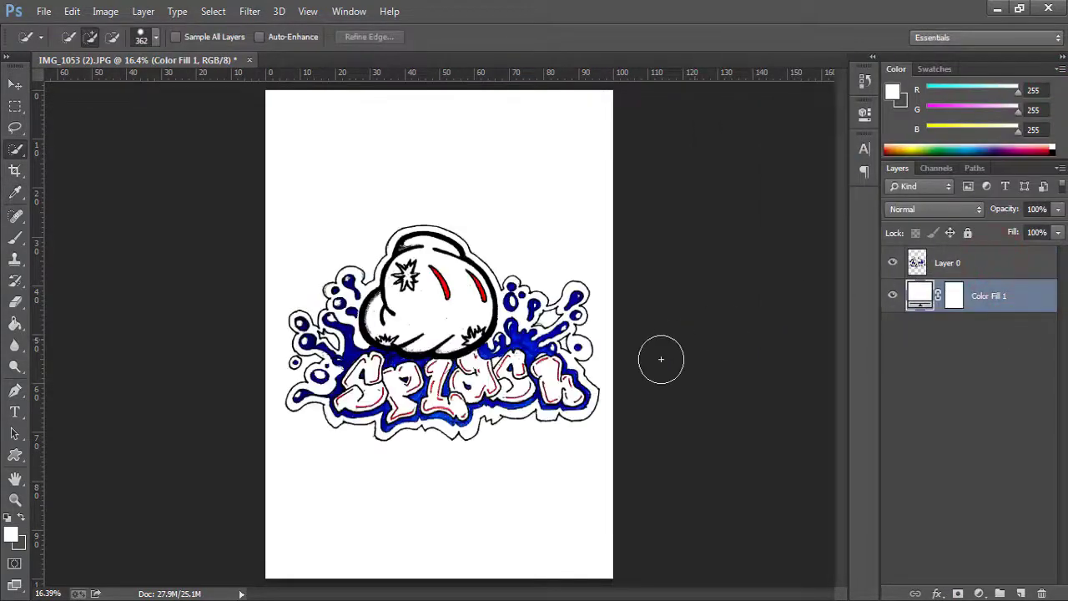
Add a layer mask to the artwork layer and switch to the Brush tool.
click(918, 261)
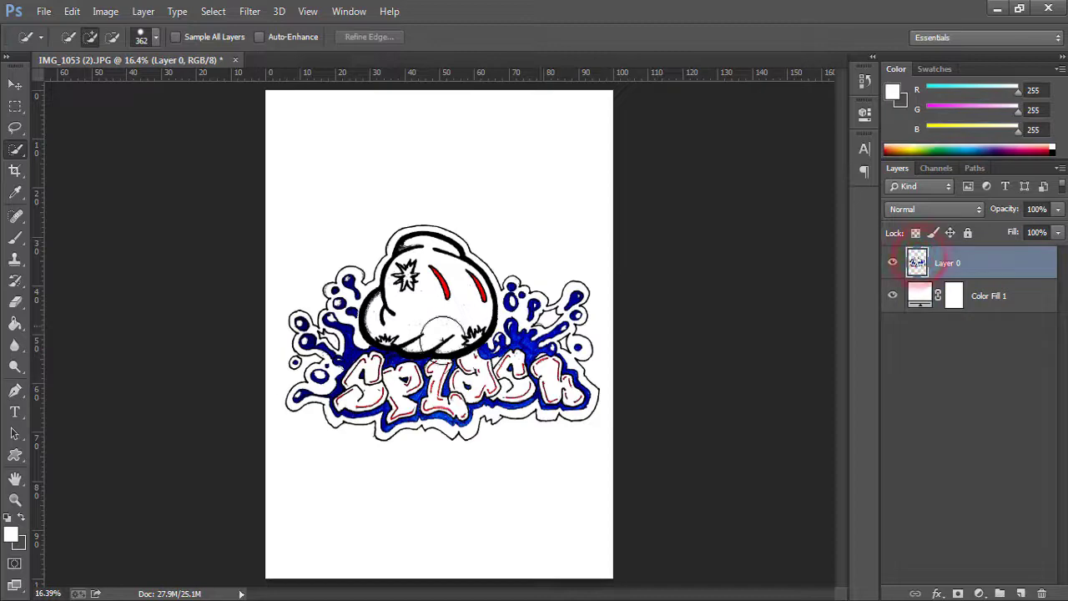
ctrl+click(410, 322)
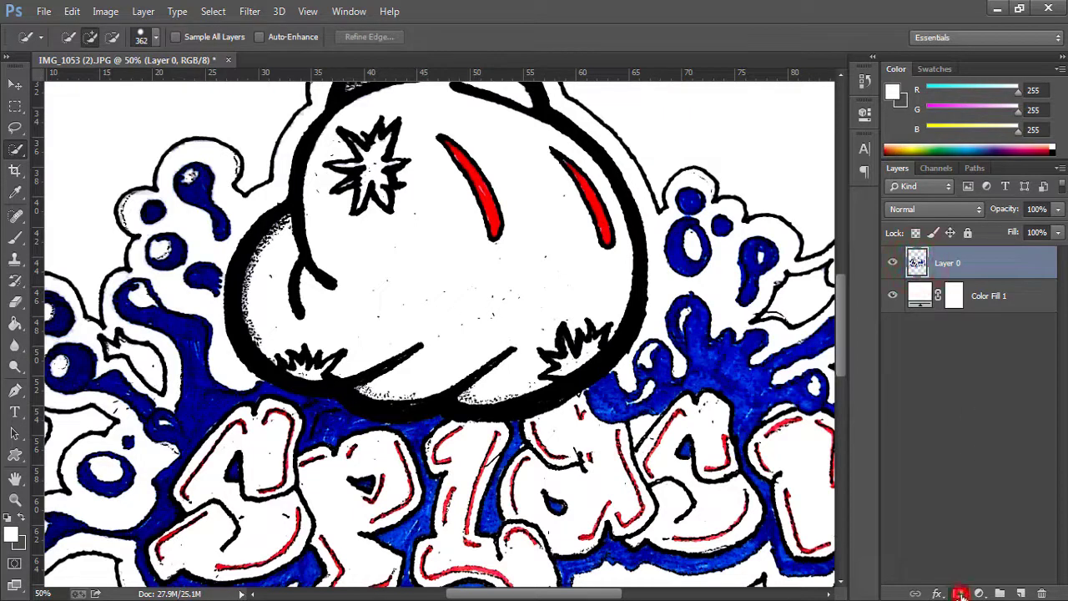
click(960, 593)
key(b)
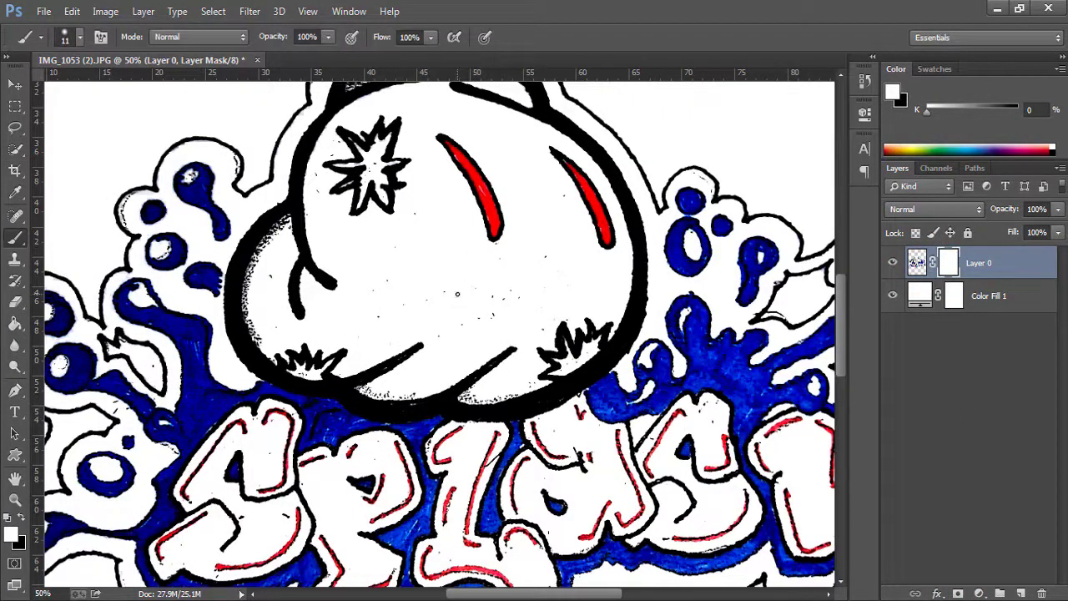
Mask out the stray specks across the middle of the glove with a 75 px black brush.
mouse_move(457, 293)
mouse_down()
mouse_move(469, 306)
mouse_move(470, 296)
mouse_up()
click(449, 293)
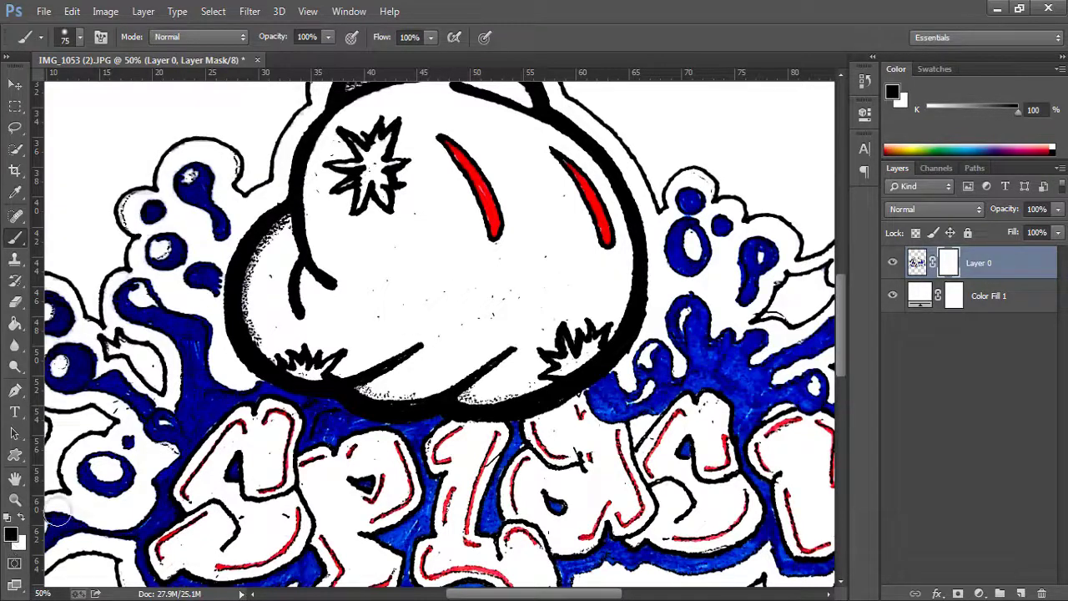
mouse_move(386, 282)
mouse_down()
mouse_move(378, 314)
mouse_move(431, 299)
mouse_up()
mouse_move(423, 221)
mouse_down()
mouse_move(404, 292)
mouse_move(470, 286)
mouse_move(494, 301)
mouse_move(517, 285)
mouse_move(452, 333)
mouse_move(478, 320)
mouse_move(442, 334)
mouse_move(528, 279)
mouse_move(539, 261)
mouse_move(496, 268)
mouse_move(525, 270)
mouse_move(558, 207)
mouse_move(537, 321)
mouse_move(569, 301)
mouse_move(539, 288)
mouse_move(571, 308)
mouse_move(561, 285)
mouse_move(450, 315)
mouse_up()
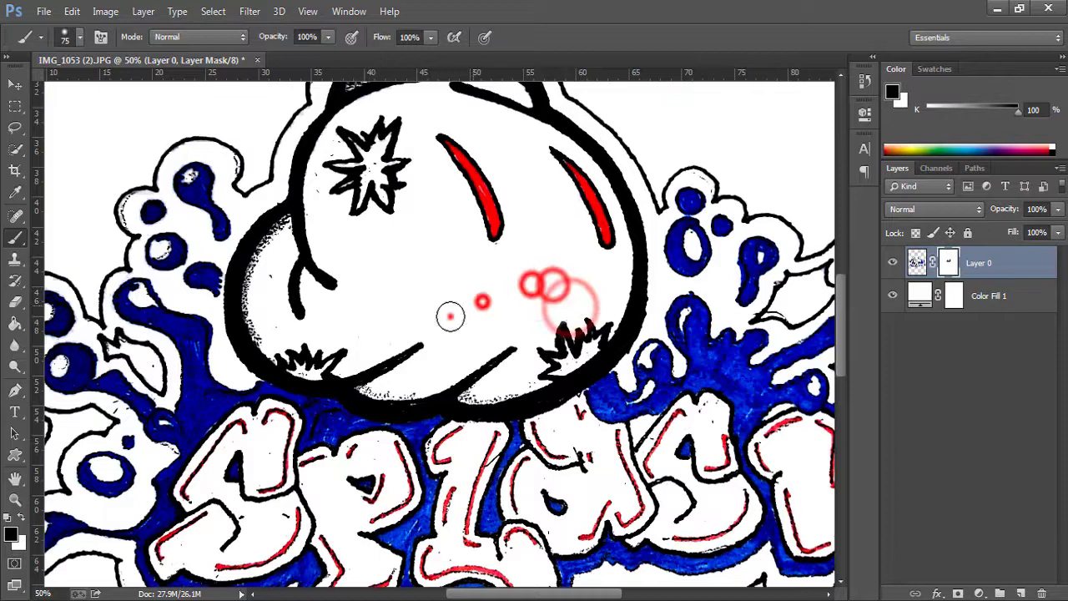
Mask out the specks near the glove's thumb and beside the star with a 47 px black brush.
alt+right_click(268, 279)
mouse_move(267, 278)
mouse_down()
mouse_move(282, 318)
mouse_move(358, 293)
mouse_move(364, 277)
mouse_up()
click(318, 192)
drag(318, 193, 318, 159)
alt+right_click(324, 159)
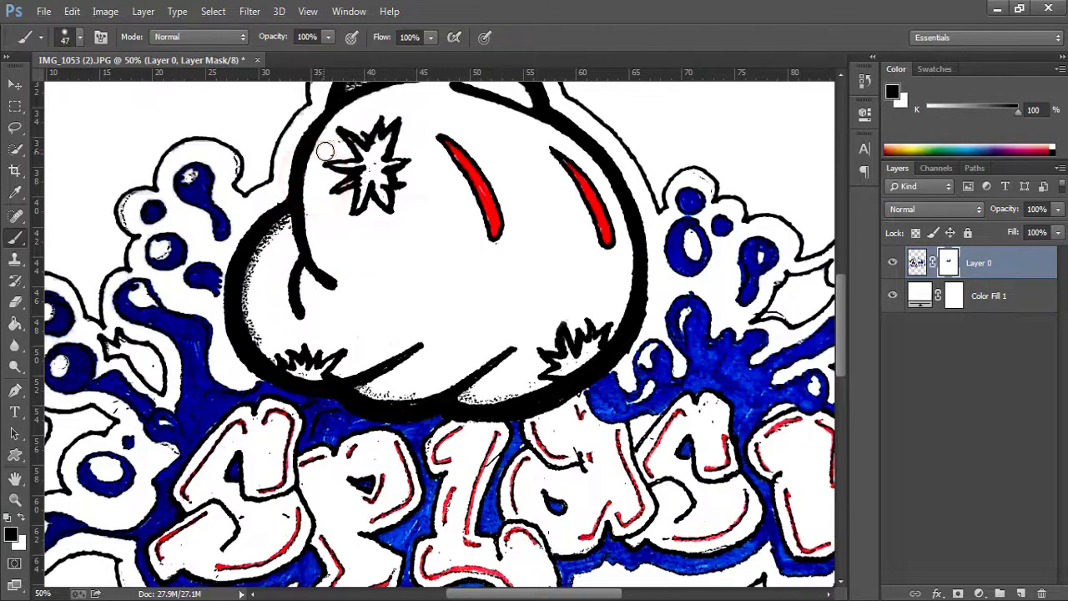
Mask out the small speck between the glove's outline and the star with a 37 px brush.
scroll(337, 140, up, 3)
alt+right_click(325, 155)
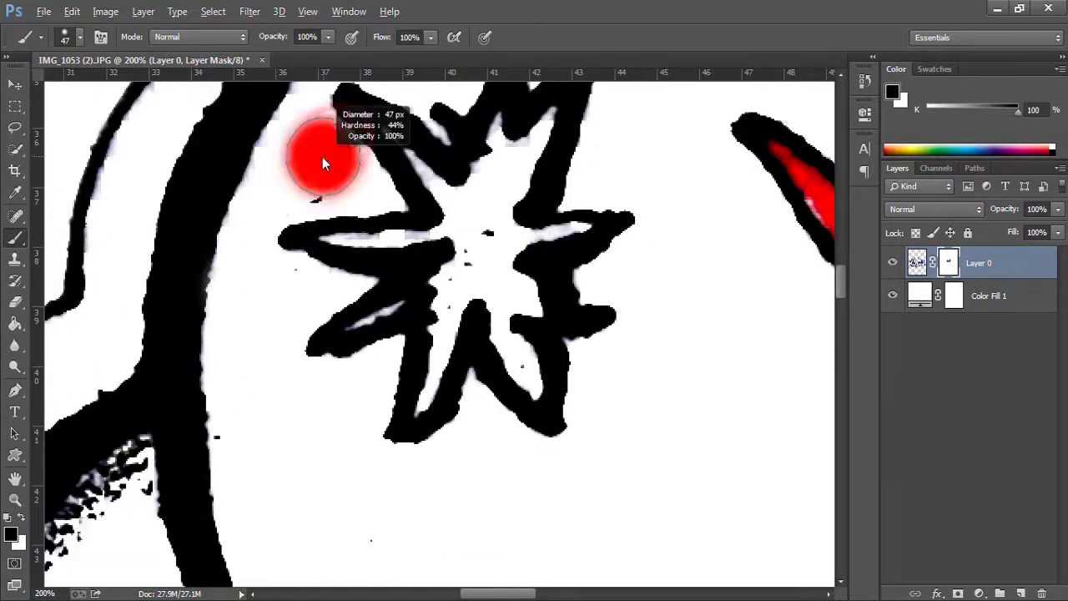
click(315, 151)
click(326, 160)
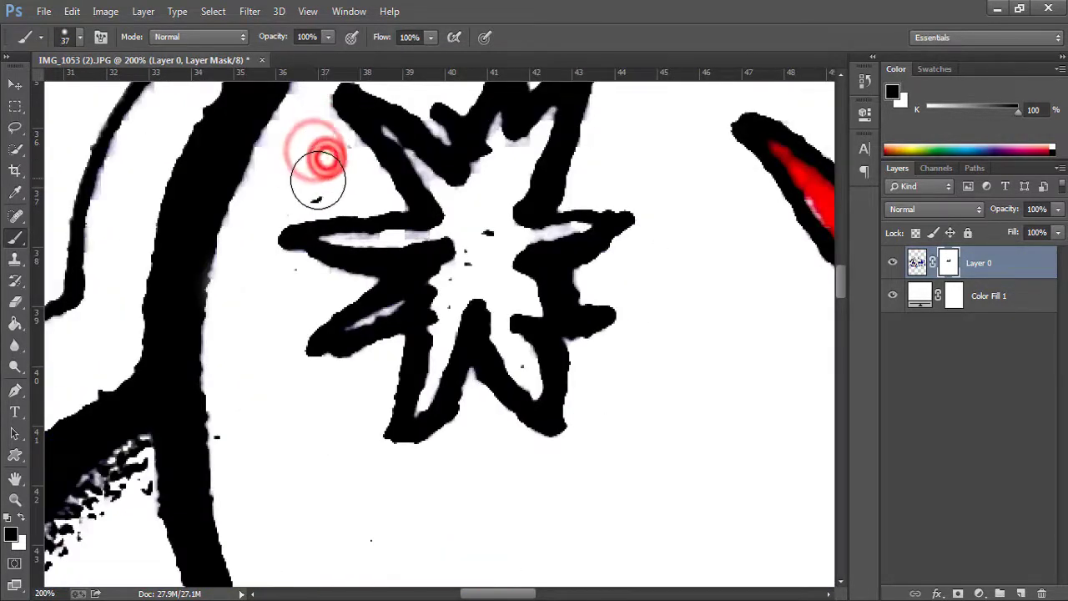
click(318, 180)
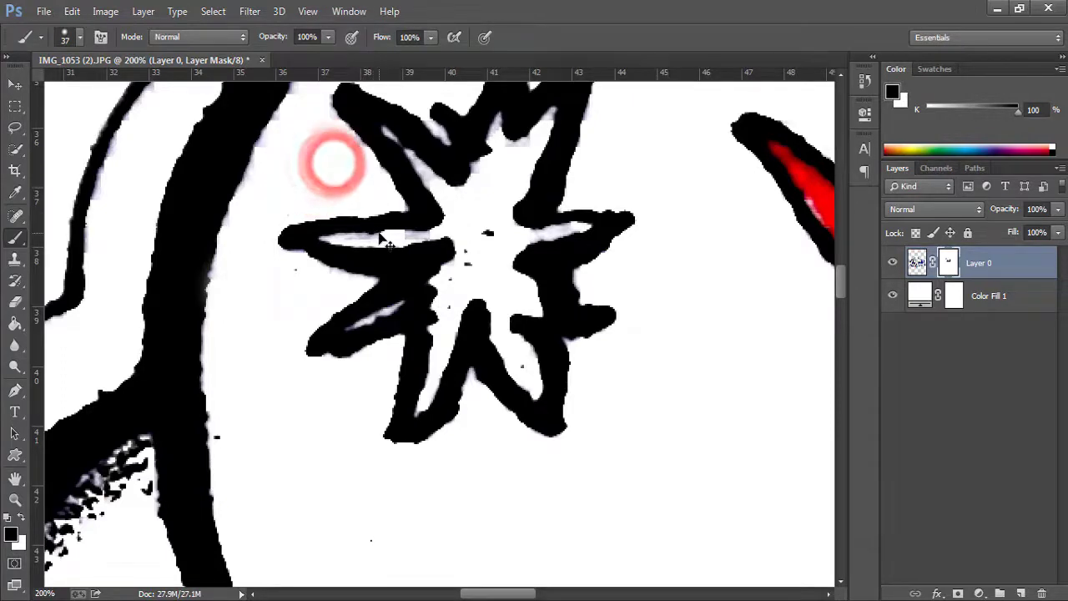
Mask out the speck outside the contour corner beneath the letter P with the 37 px brush.
right_click(407, 238)
click(415, 244)
click(565, 436)
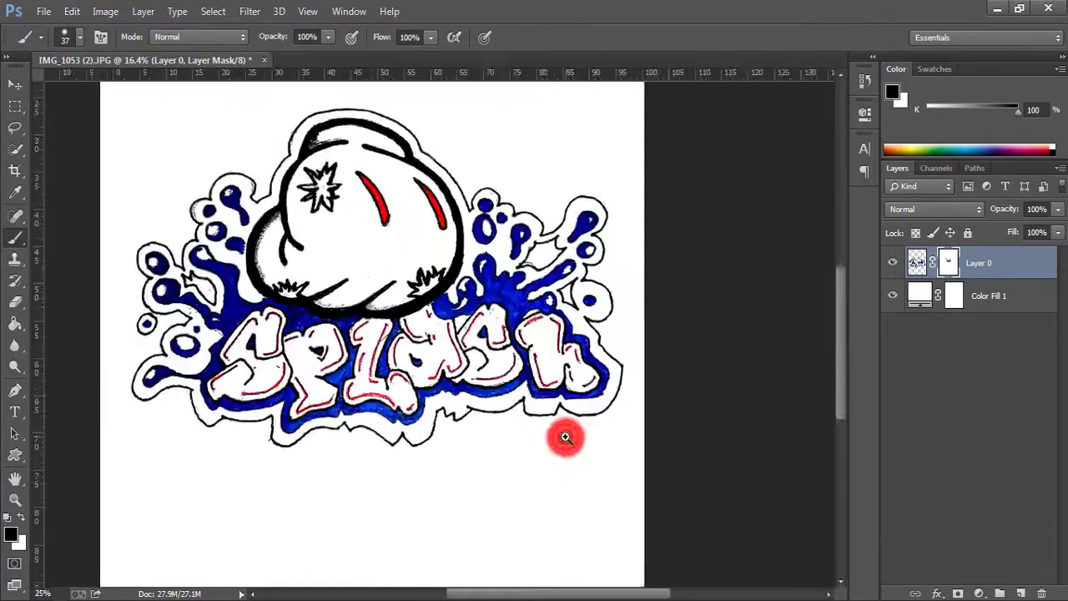
drag(452, 467, 687, 165)
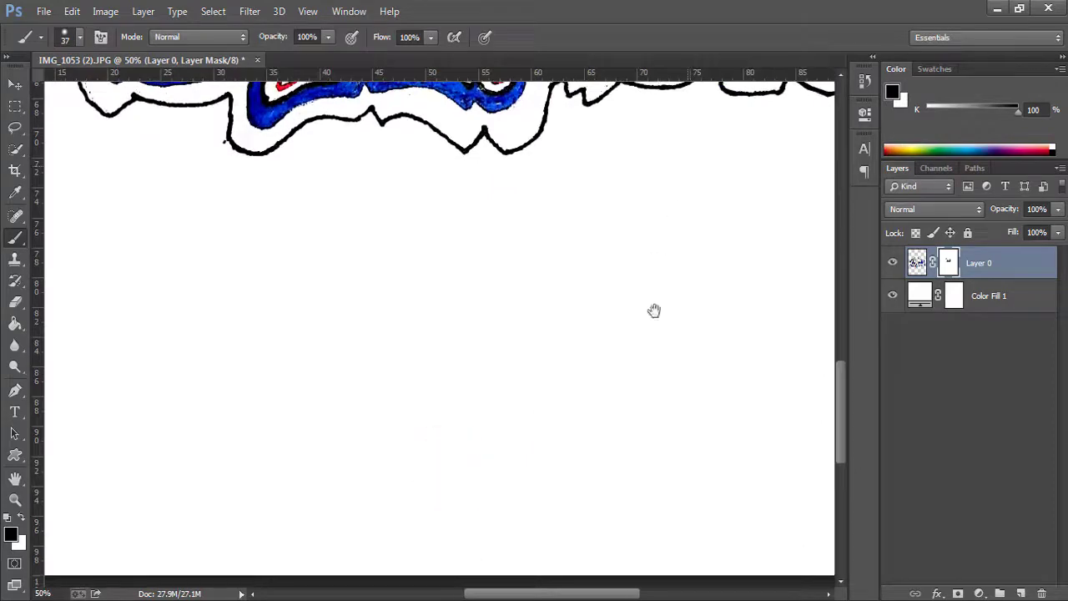
scroll(784, 328, up, 4)
ctrl+click(375, 323)
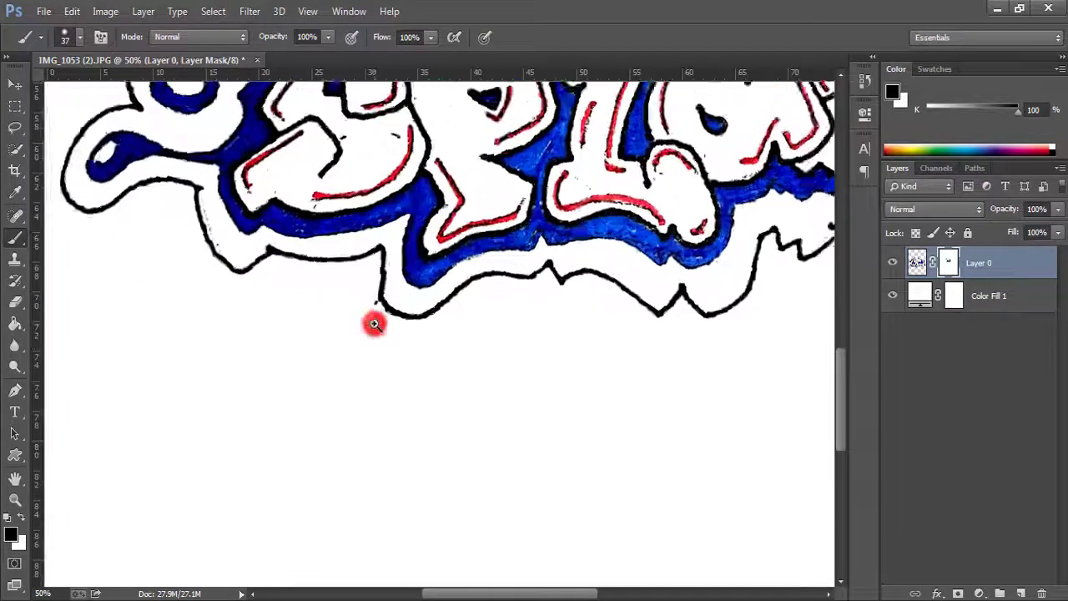
click(359, 258)
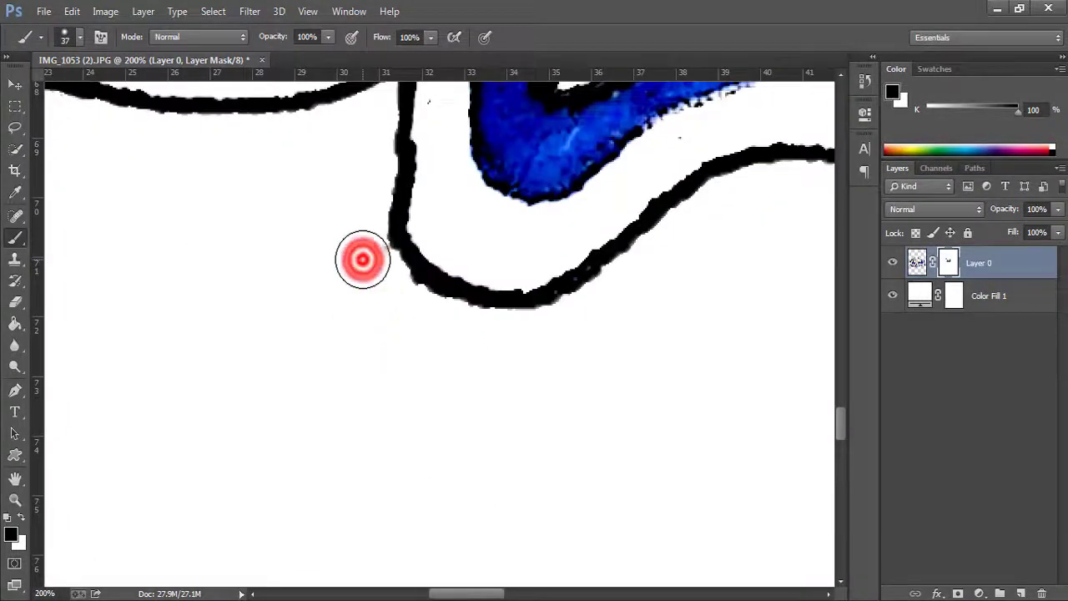
Mask out the specks between the outer contour and the blue area beneath the letter S with a 20 px brush.
mouse_move(304, 241)
mouse_down()
mouse_move(381, 308)
mouse_move(580, 439)
mouse_up()
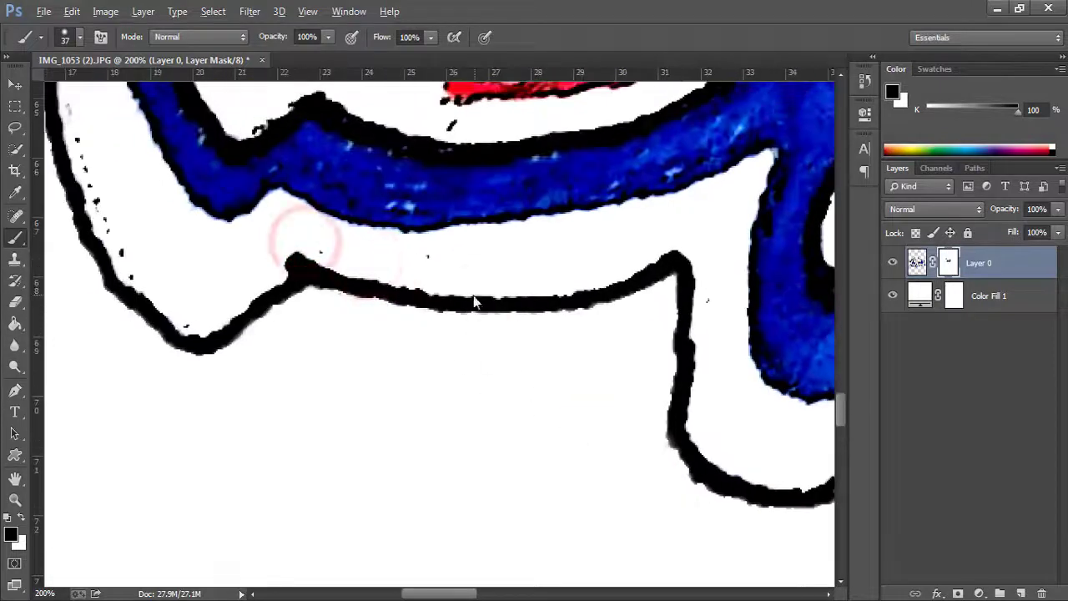
drag(474, 295, 463, 304)
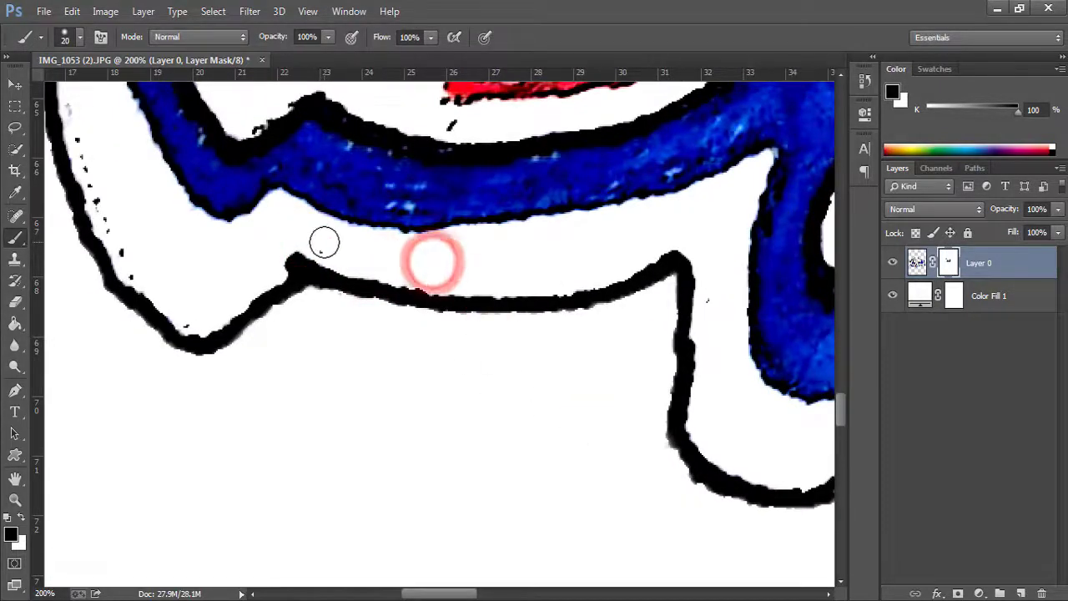
drag(267, 210, 539, 265)
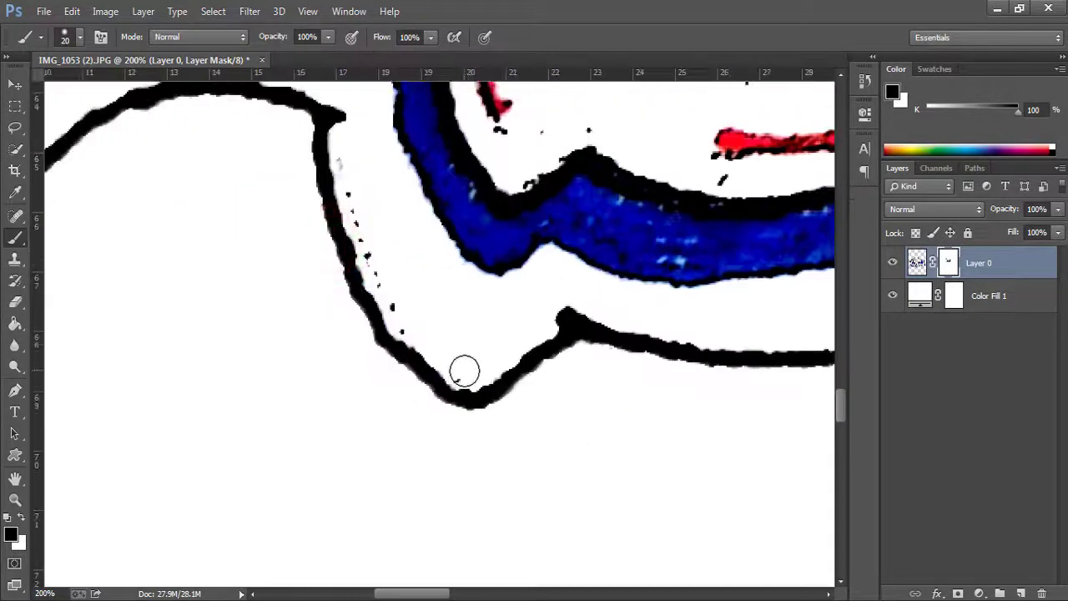
drag(391, 293, 381, 265)
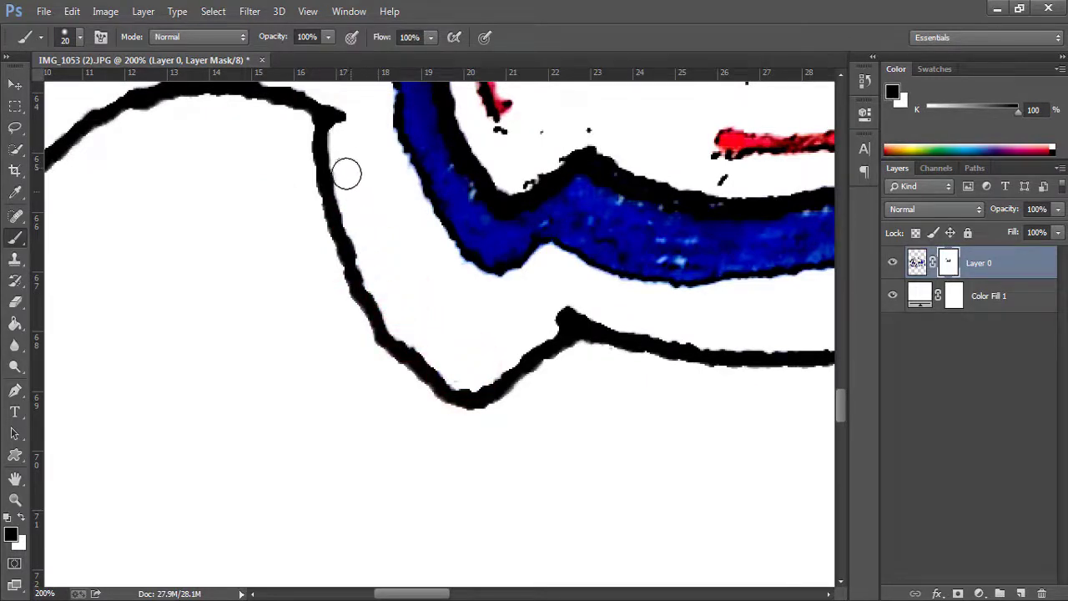
Mask out the dots inside the lower part of the first letter S.
drag(448, 194, 387, 330)
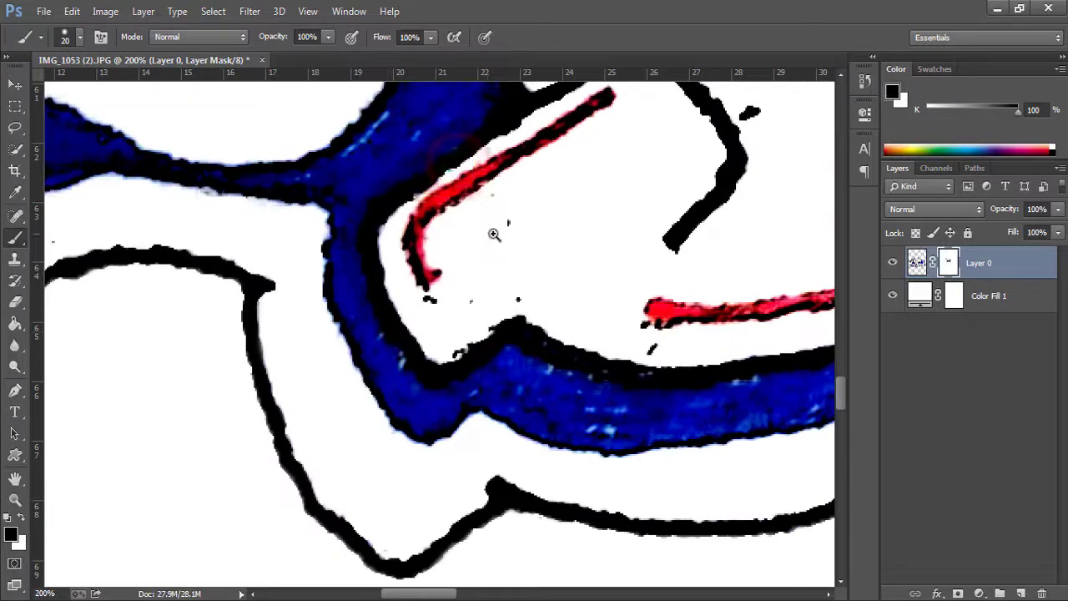
click(477, 295)
click(514, 294)
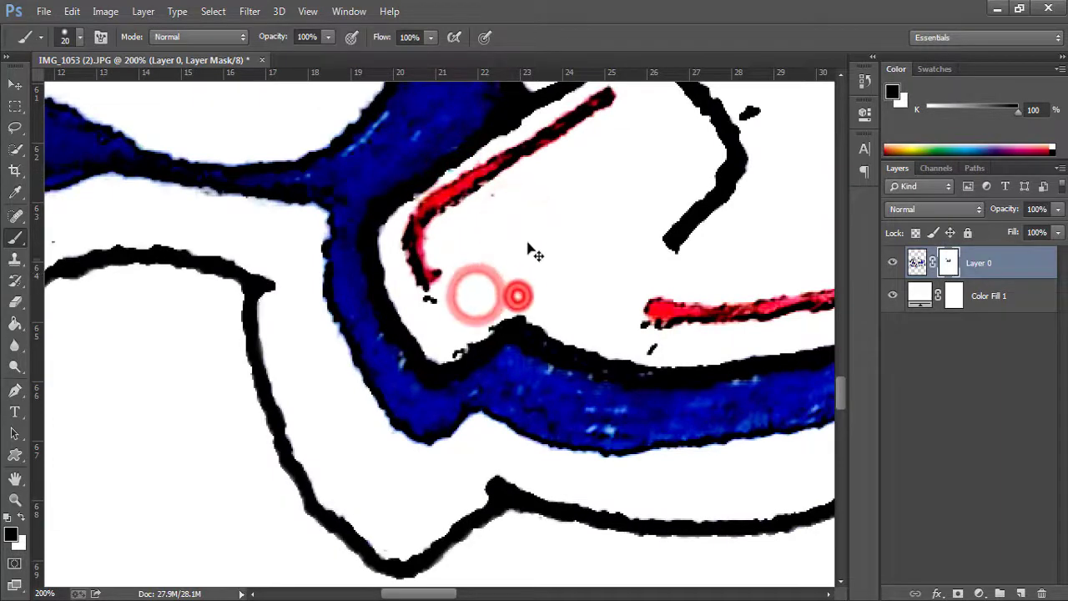
Toggle the white fill layer's visibility to compare the whole artwork on white and on transparency.
right_click(521, 221)
click(551, 228)
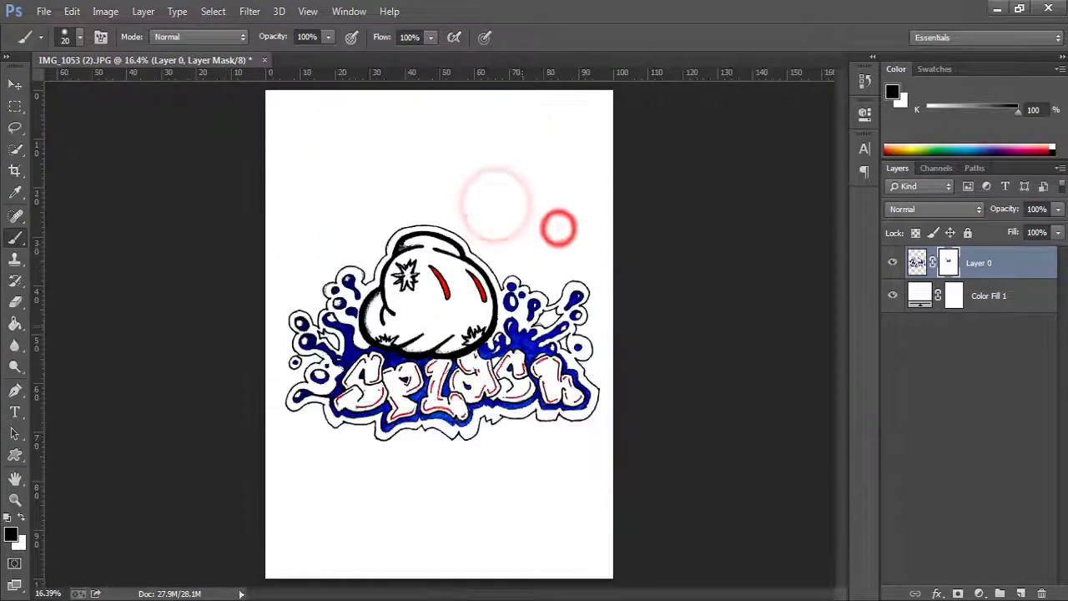
click(893, 296)
click(894, 296)
click(893, 295)
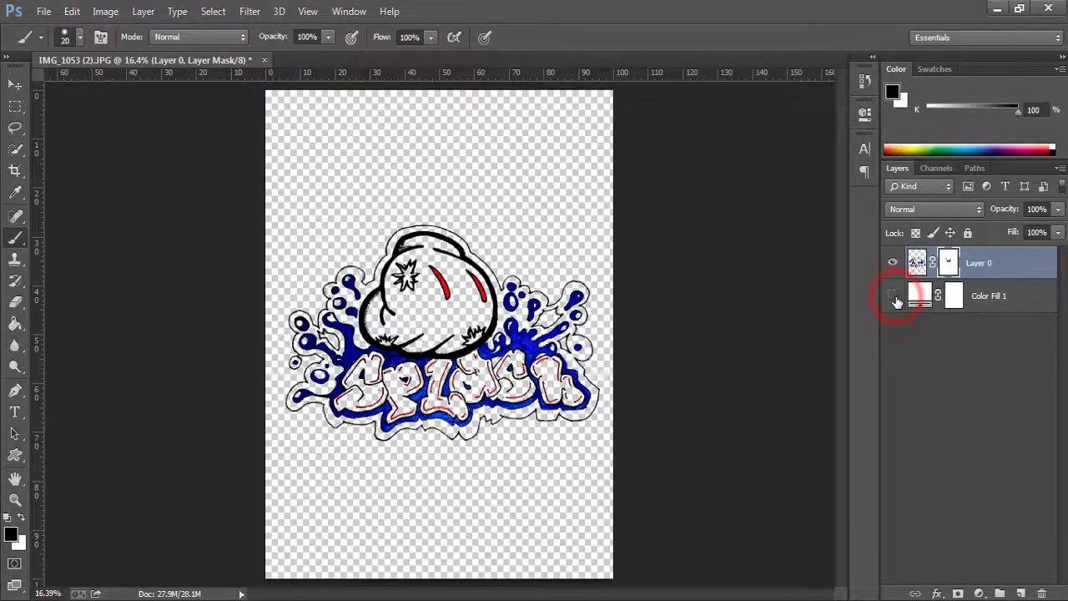